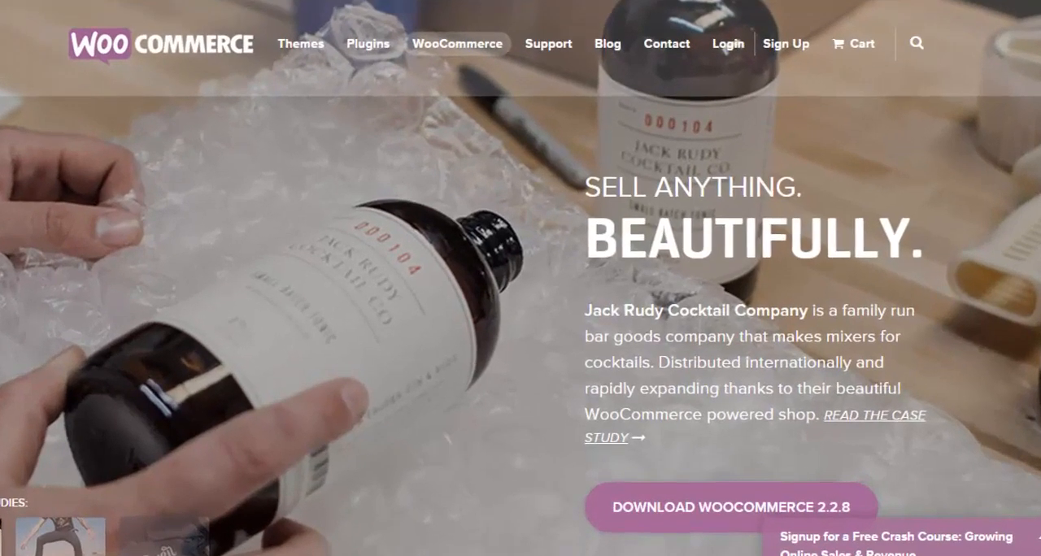
- Examine the WooCommerce product page, including its shop features, popular extension vendors and the Storefront theme section
scroll(521, 278, "down", 2)
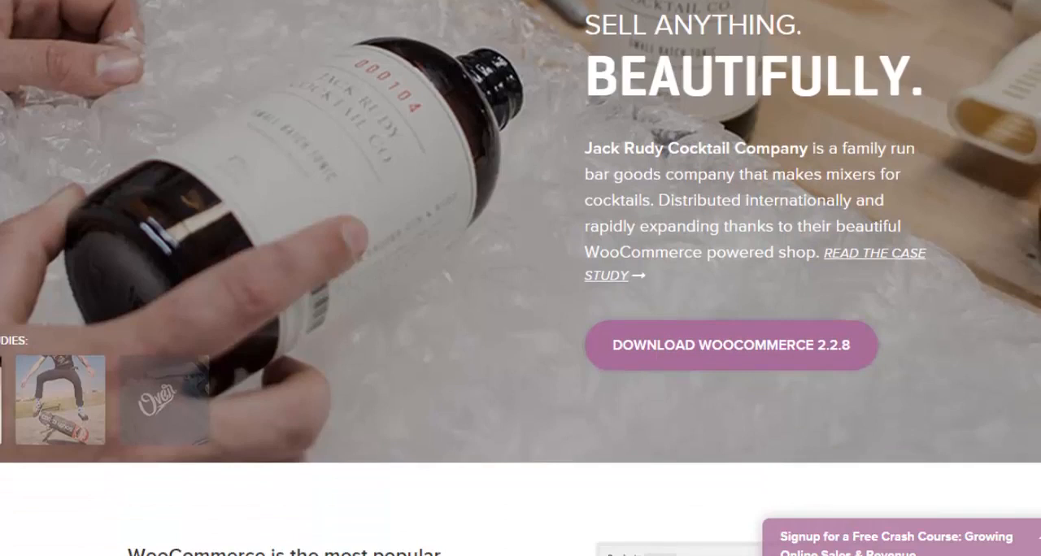
scroll(521, 279, "down", 1)
scroll(521, 278, "down", 7)
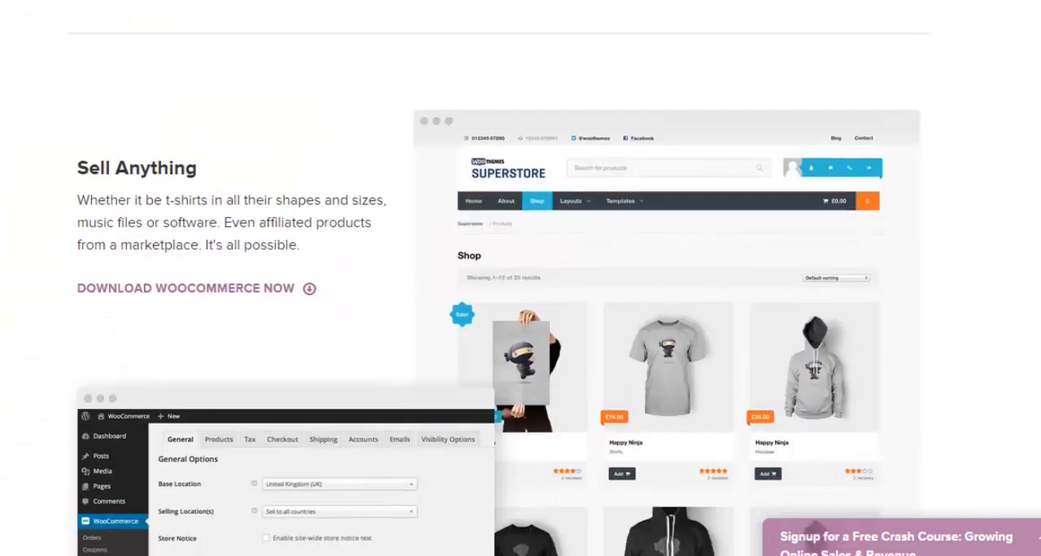
scroll(521, 278, "down", 1)
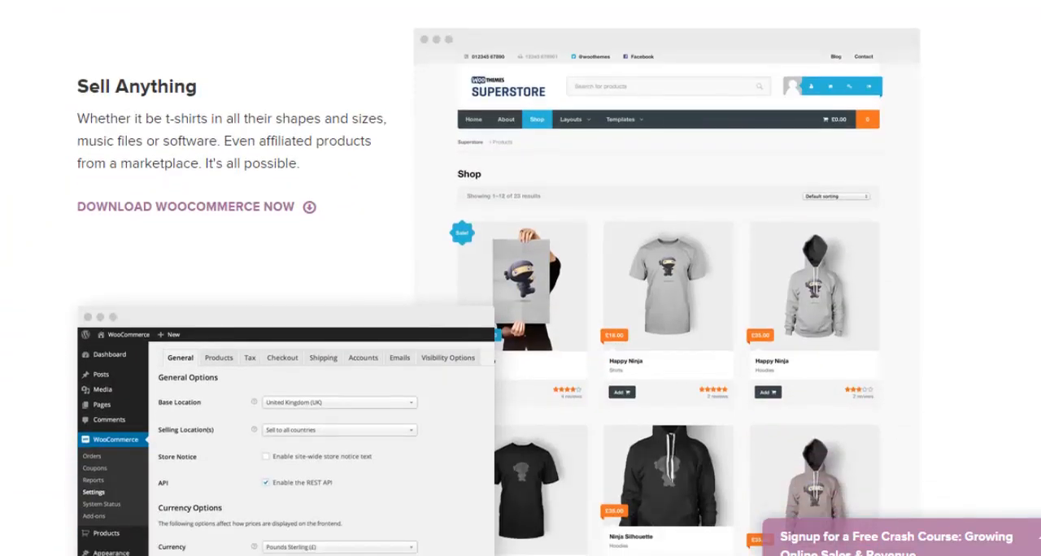
scroll(521, 278, "down", 5)
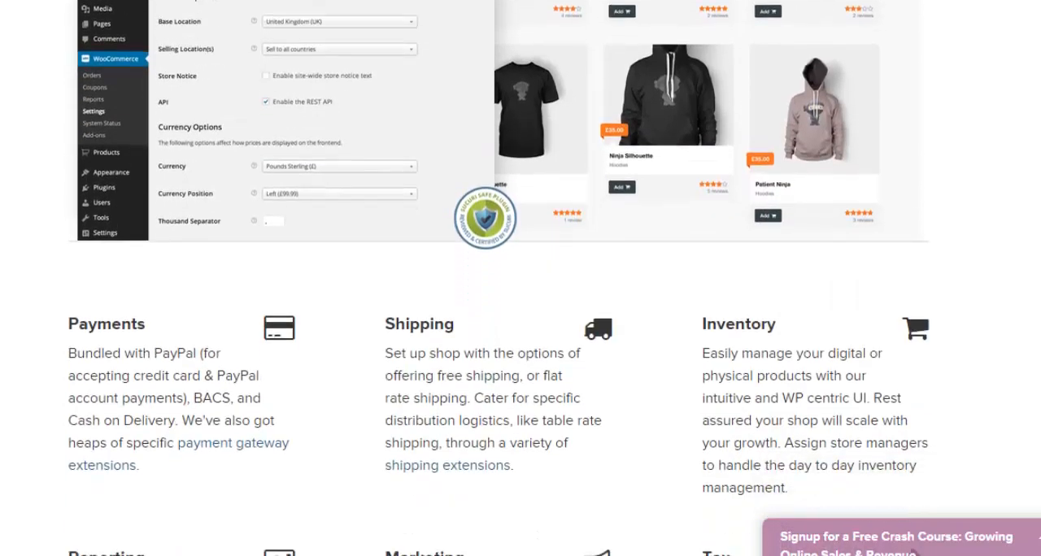
scroll(521, 278, "down", 2)
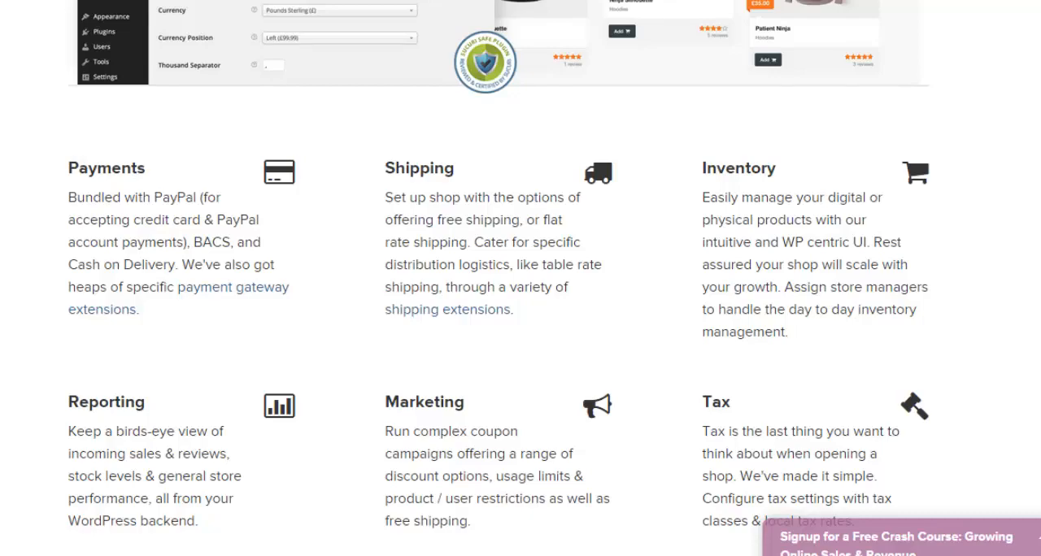
scroll(520, 278, "down", 5)
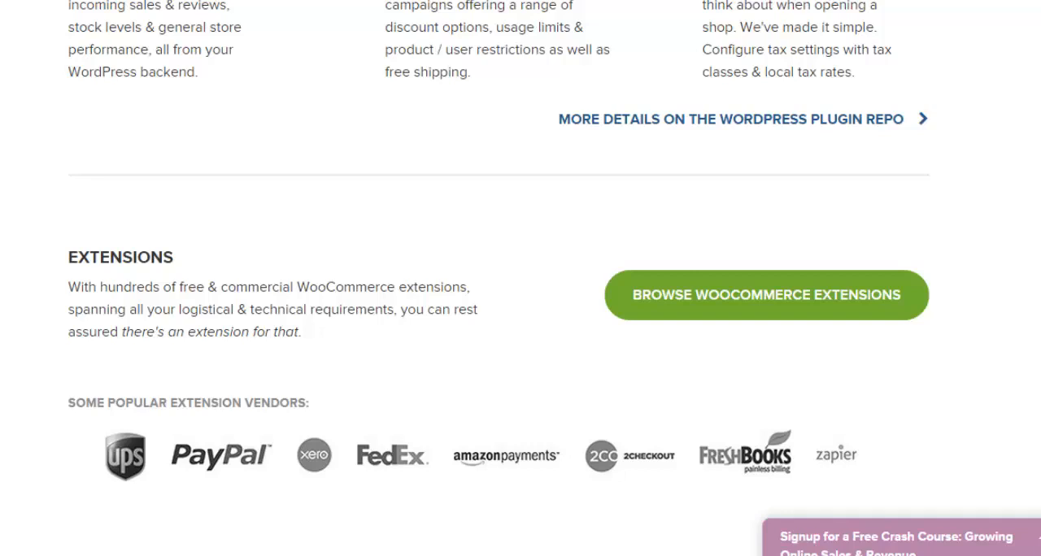
scroll(793, 45, "down", 4)
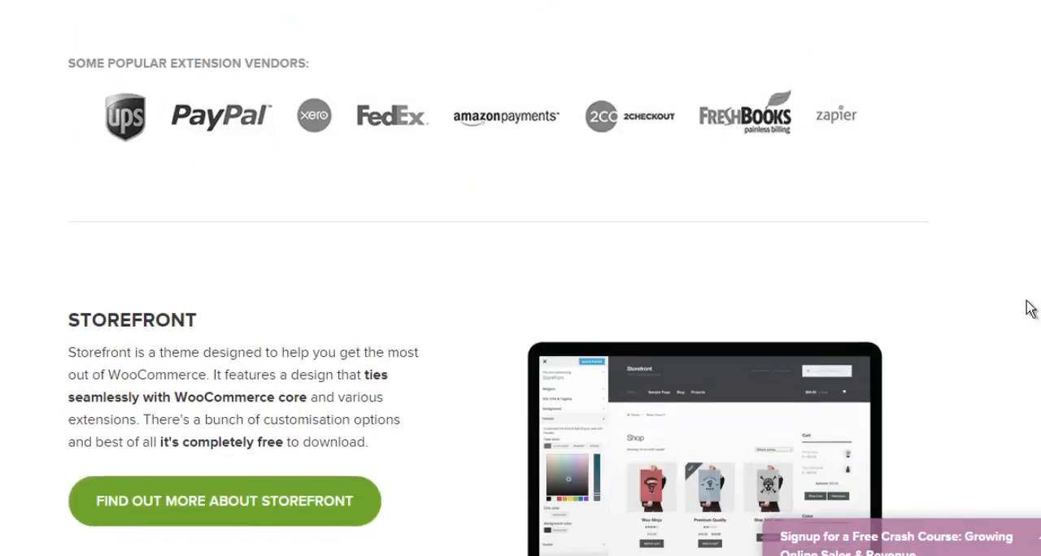
scroll(1030, 309, "down", 4)
scroll(816, 408, "down", 5)
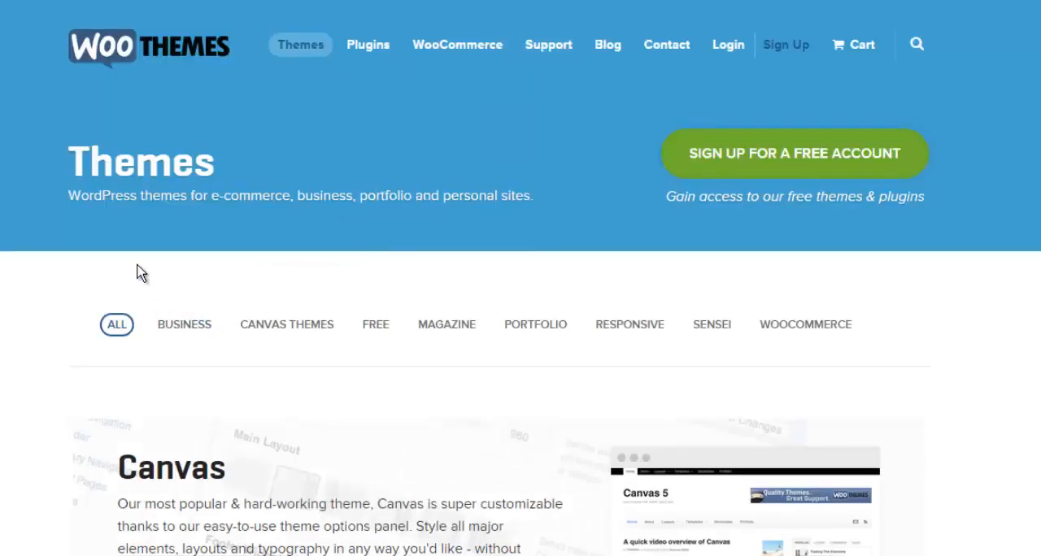
- Show only the free themes in the WooThemes theme catalogue and look through the offered designs
mouse_move(295, 61)
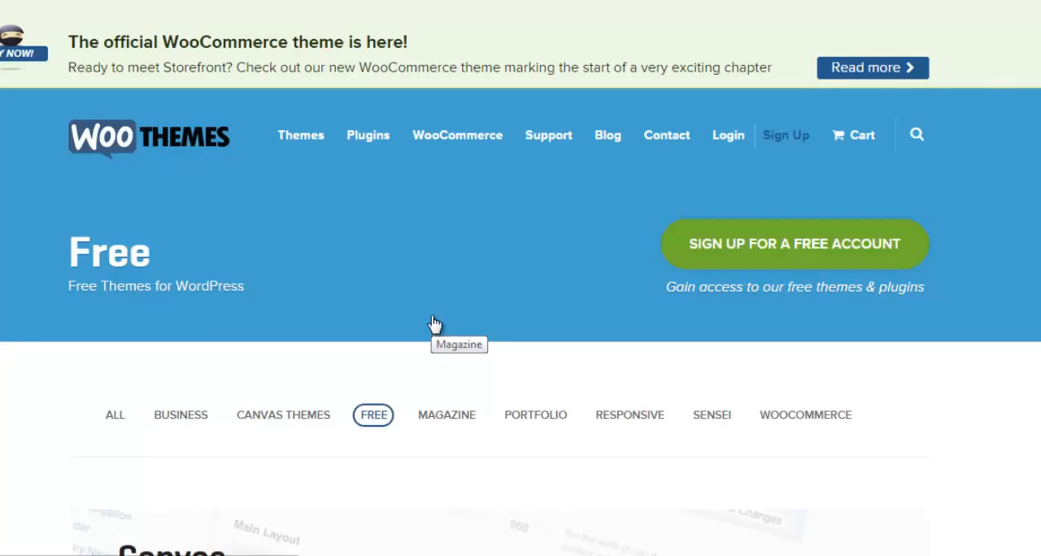
scroll(520, 285, "down", 5)
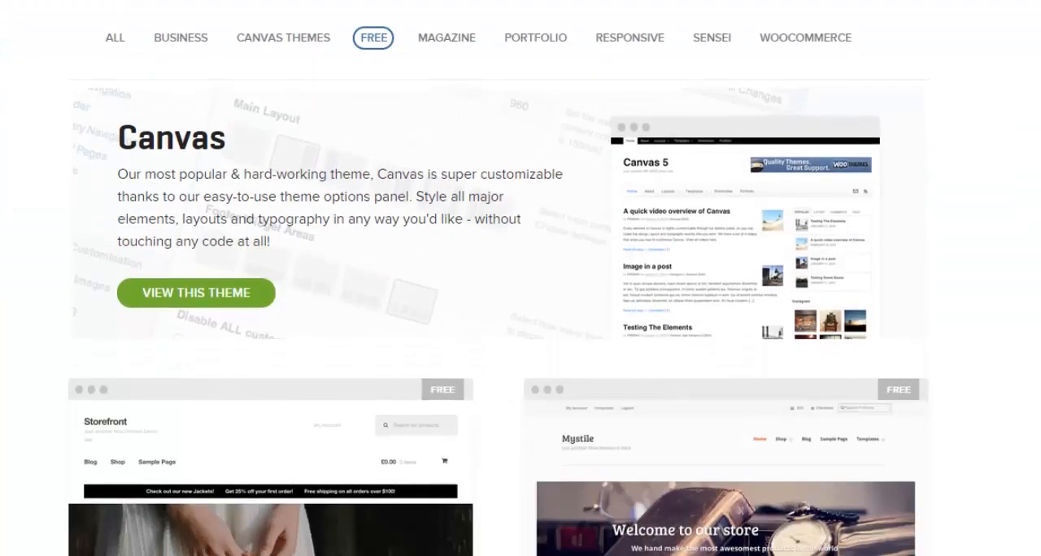
scroll(520, 309, "down", 7)
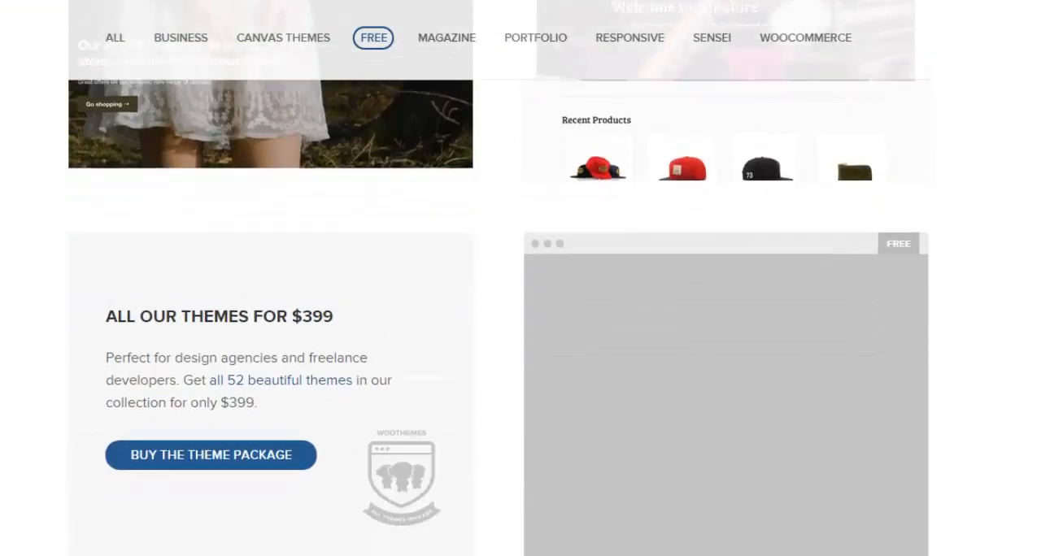
scroll(520, 309, "up", 12)
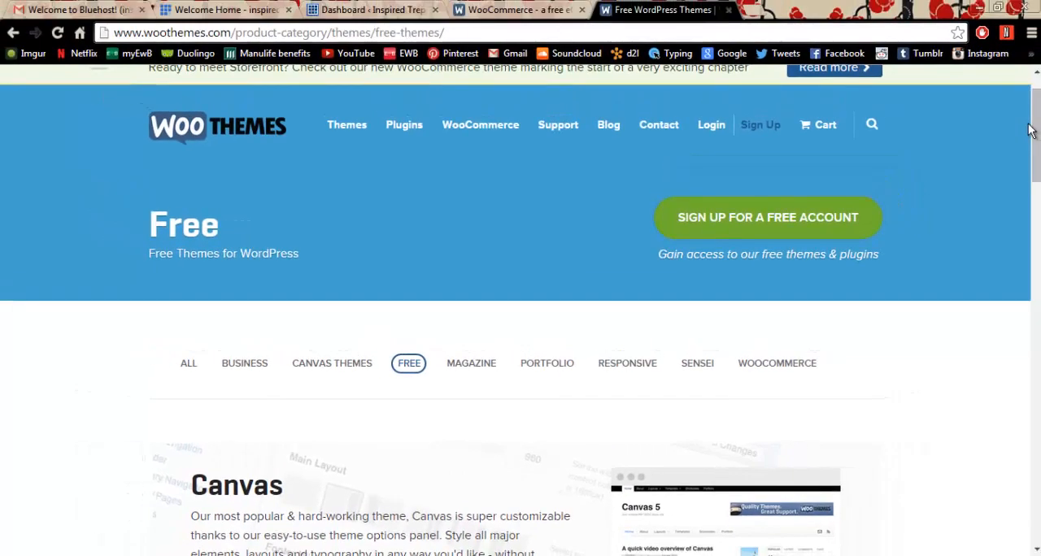
- Switch to the WordPress dashboard and search for new plugins with the keyword woocommerce
left_click(385, 7)
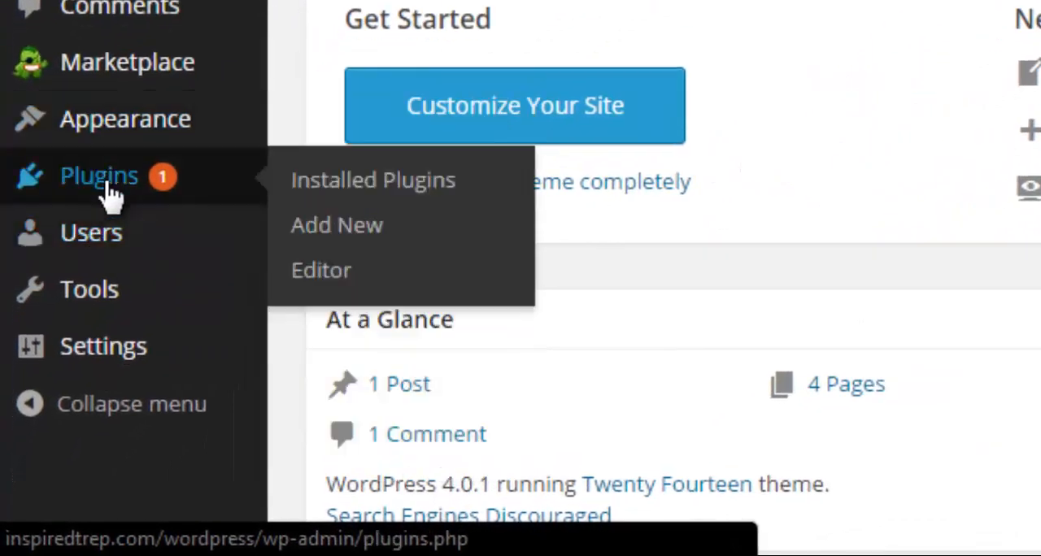
left_click(110, 195)
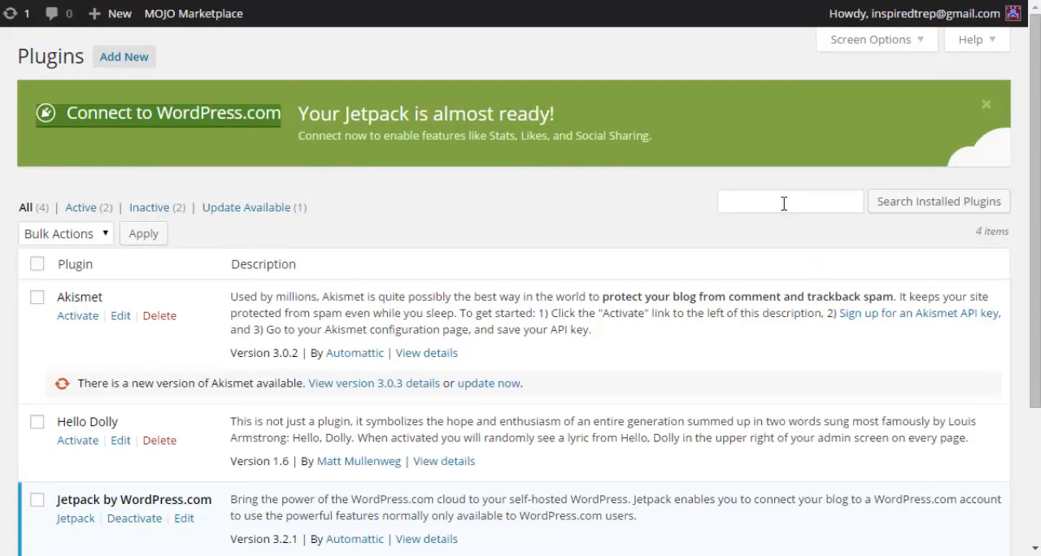
left_click(146, 60)
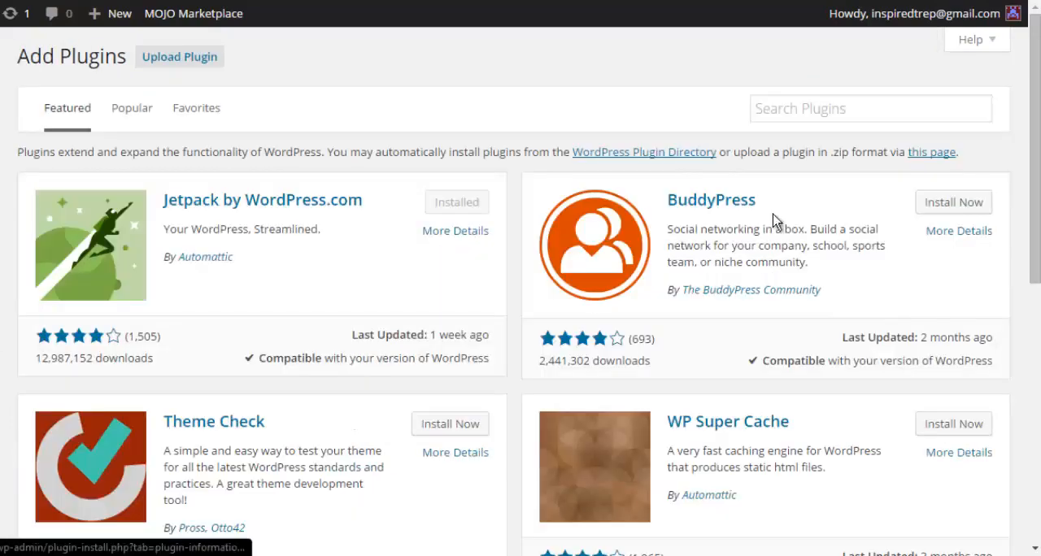
left_click(815, 114)
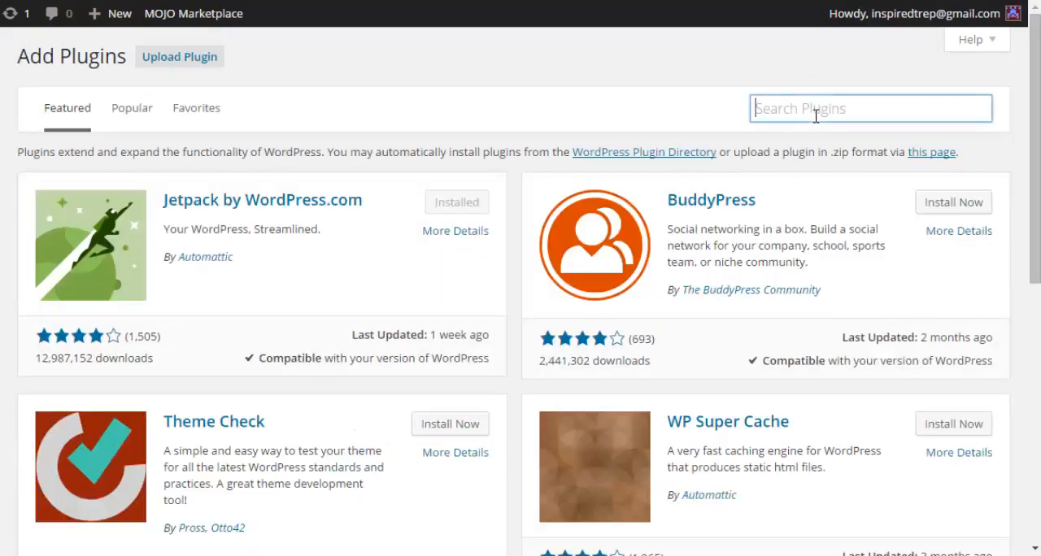
type("woocommerce")
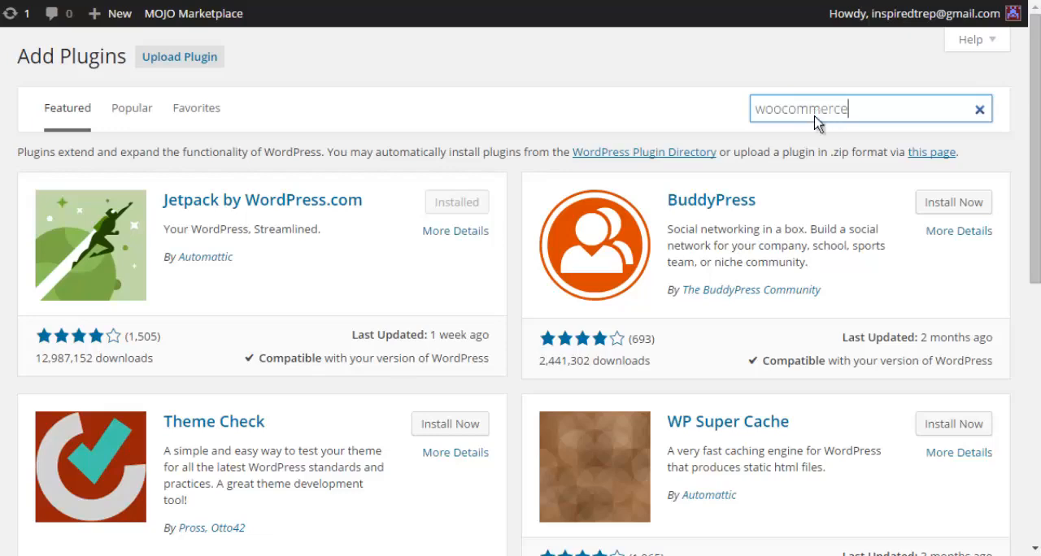
key("Return")
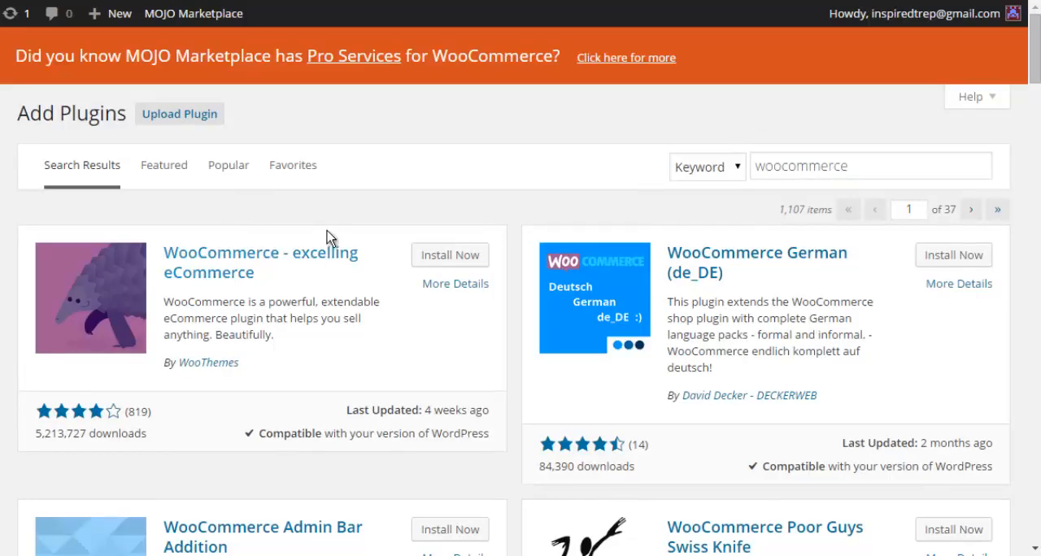
- Install and activate the WooCommerce - excelling eCommerce plugin, including its WooCommerce pages
left_click(447, 262)
left_click(487, 76)
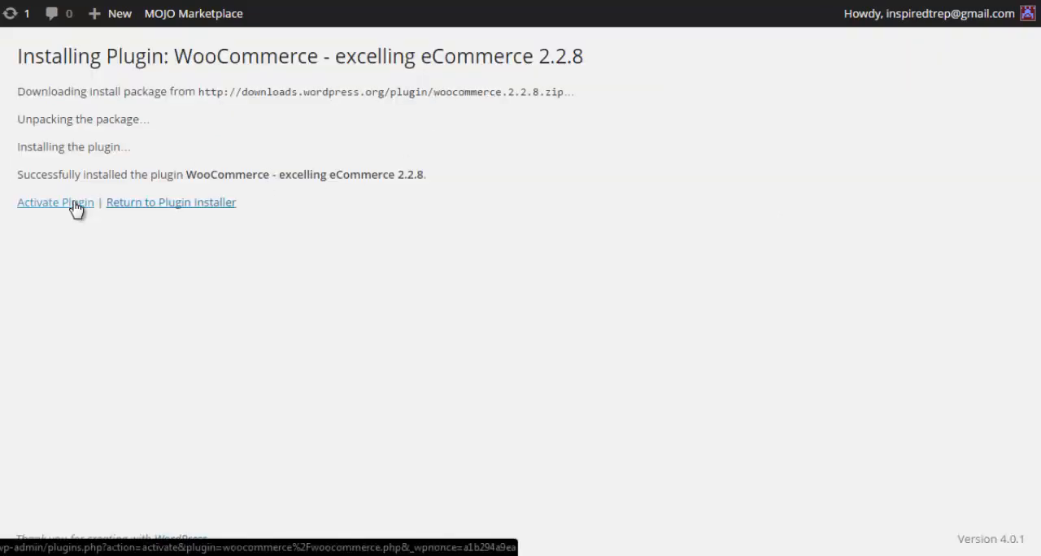
left_click(77, 207)
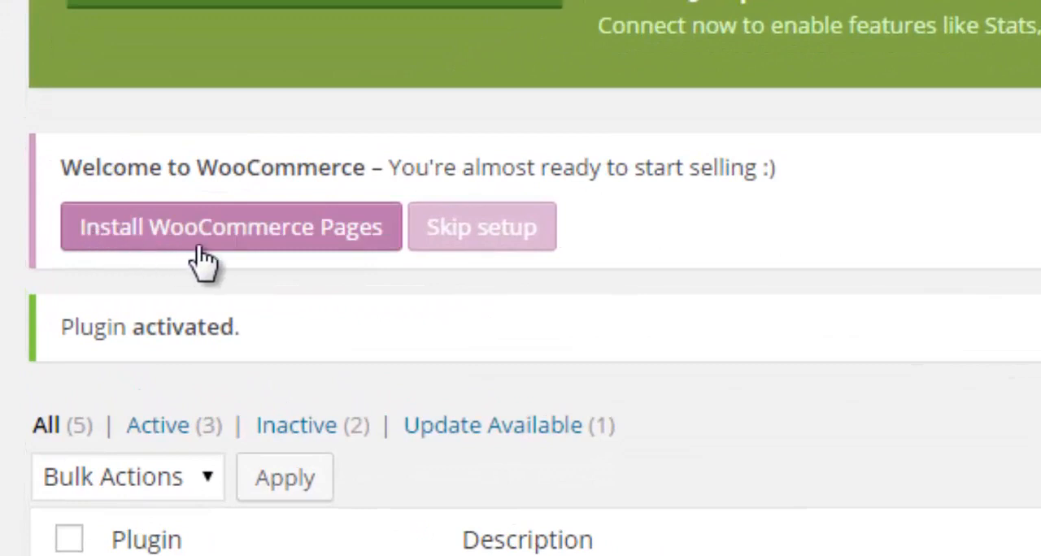
left_click(377, 252)
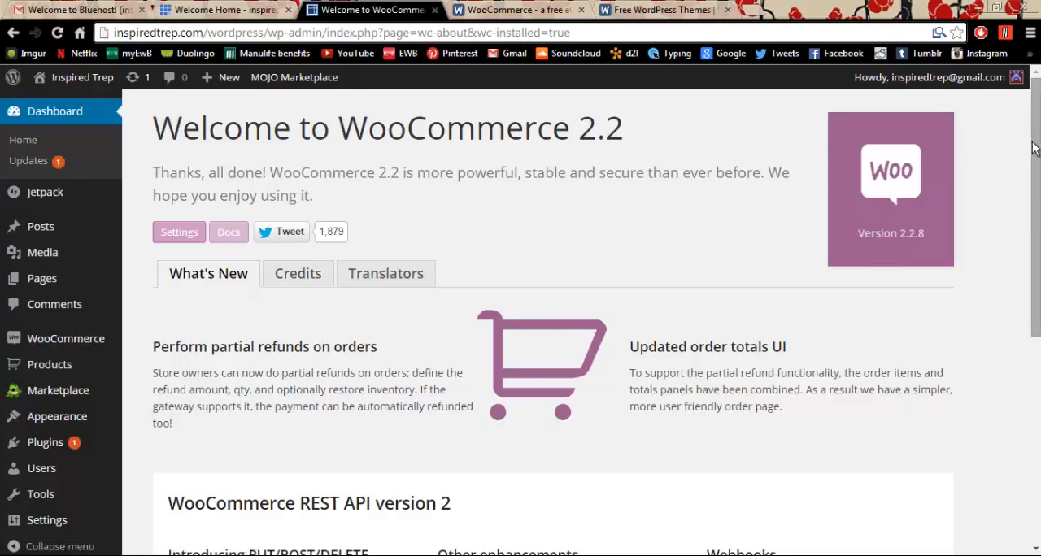
- Open the WooCommerce settings and set the store's base location to Canada — British Columbia
left_click_drag(1035, 147, 1038, 377)
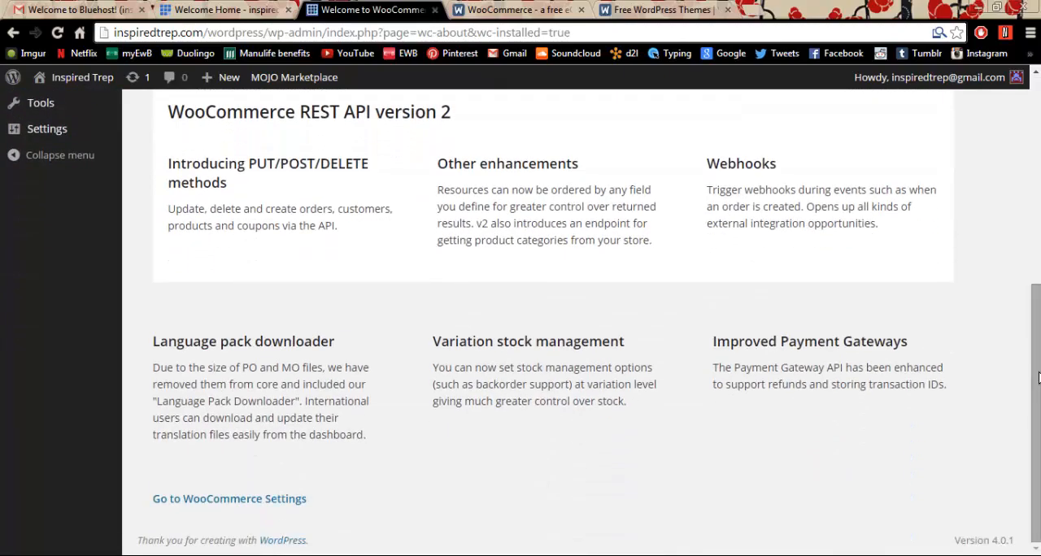
left_click(249, 504)
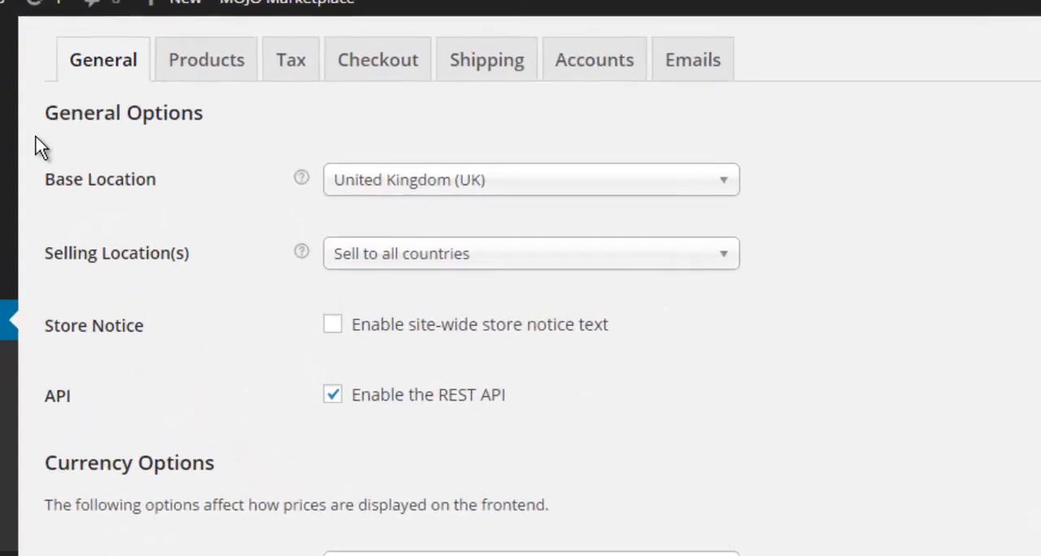
left_click(706, 189)
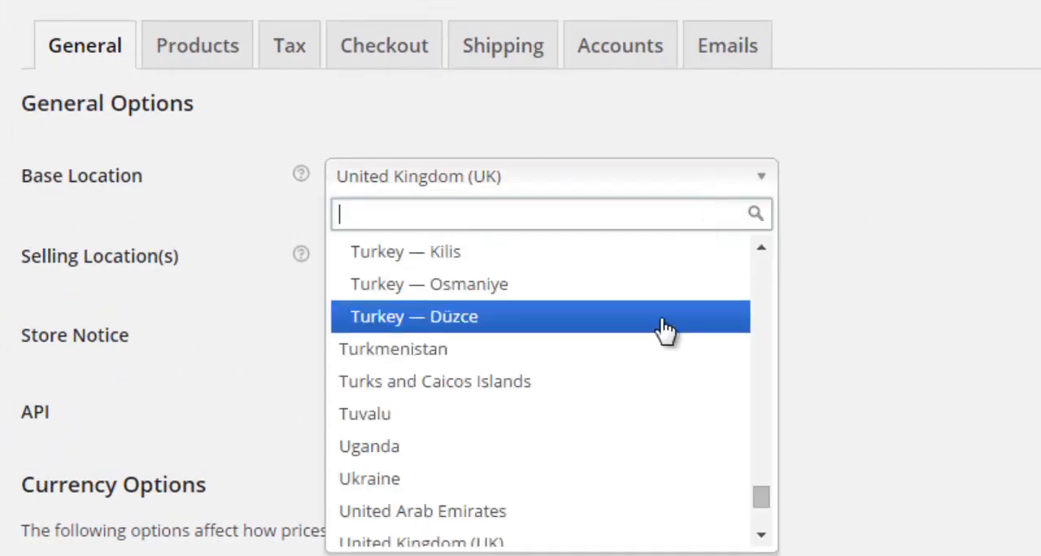
type("c")
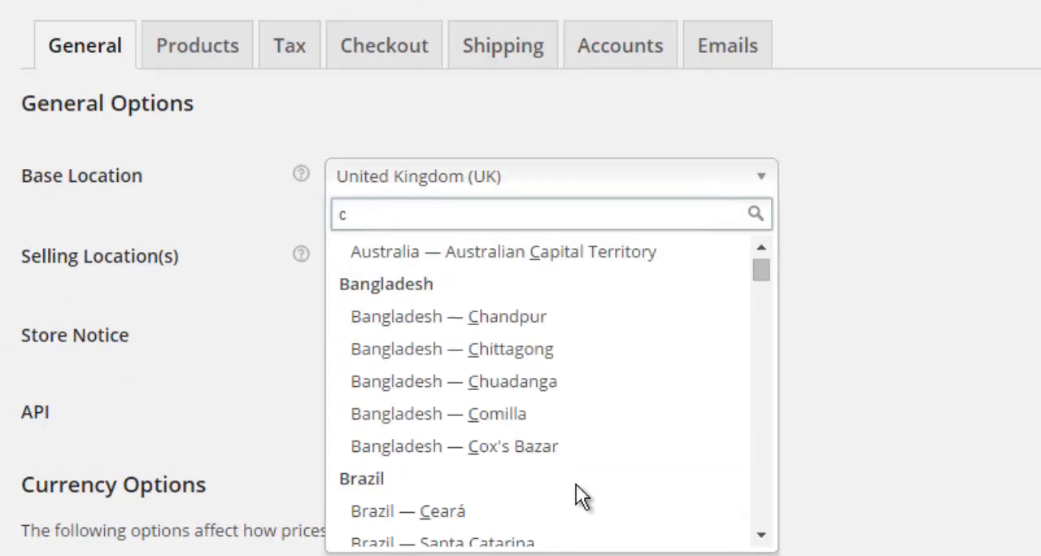
type("an")
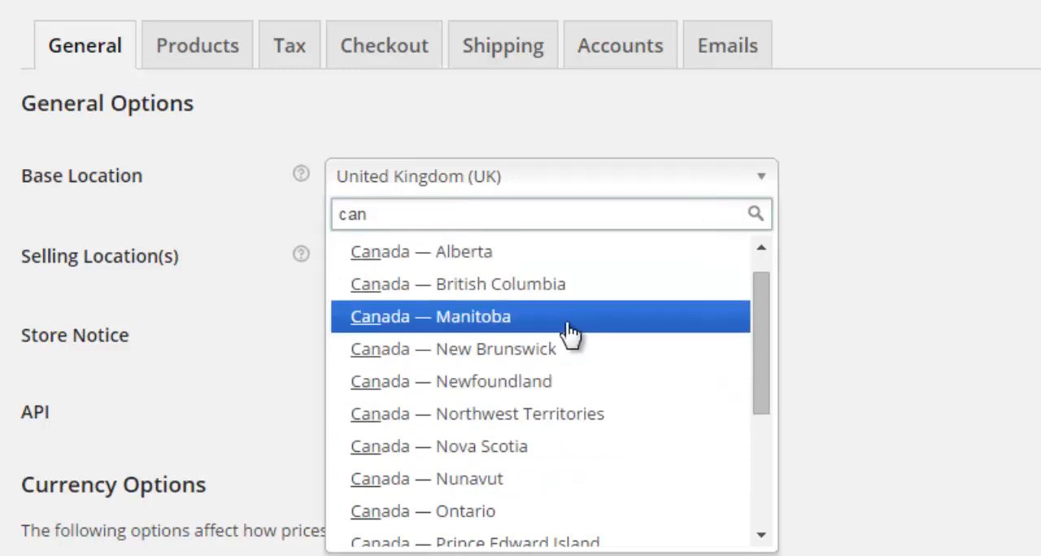
left_click(553, 287)
- Restrict the selling locations to specific countries only, adding Canada and United States (US)
left_click(600, 265)
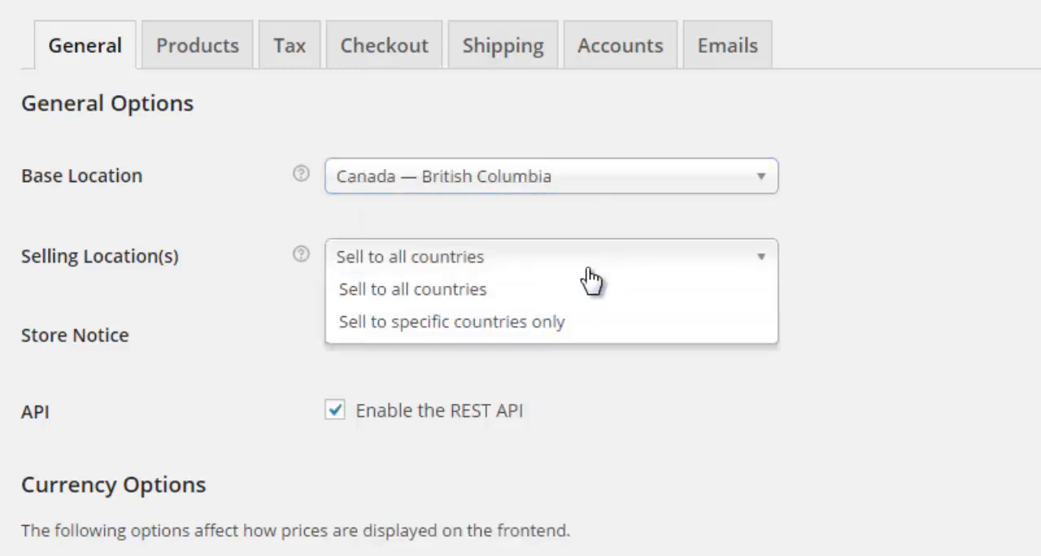
left_click(587, 270)
left_click(495, 270)
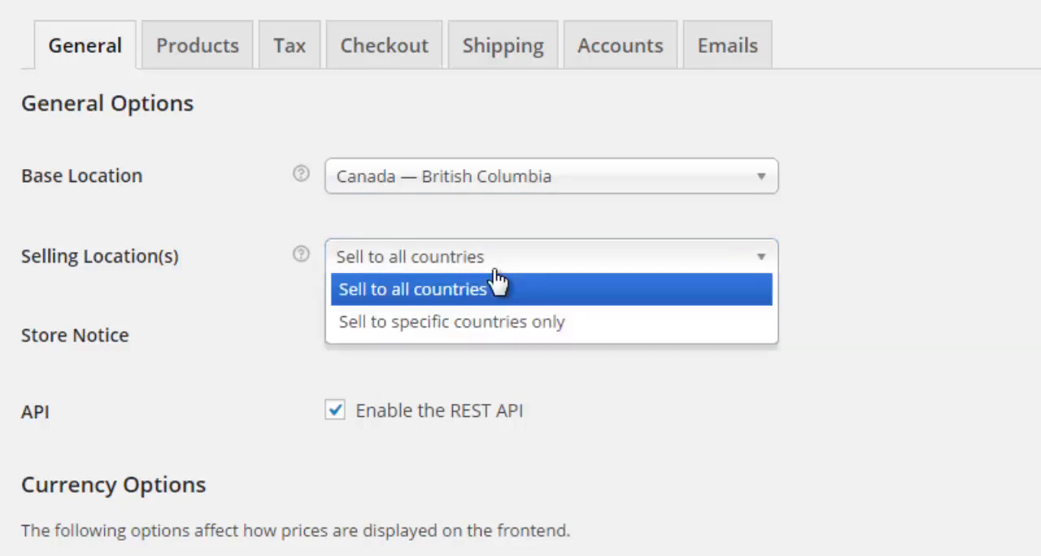
left_click(496, 322)
left_click(474, 335)
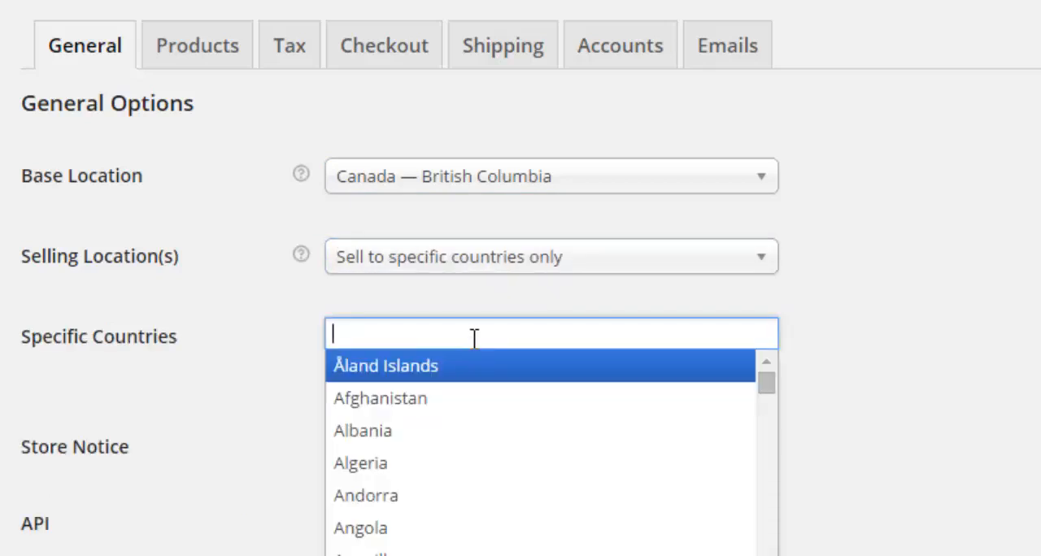
type("CAnada")
key("Return")
type("u")
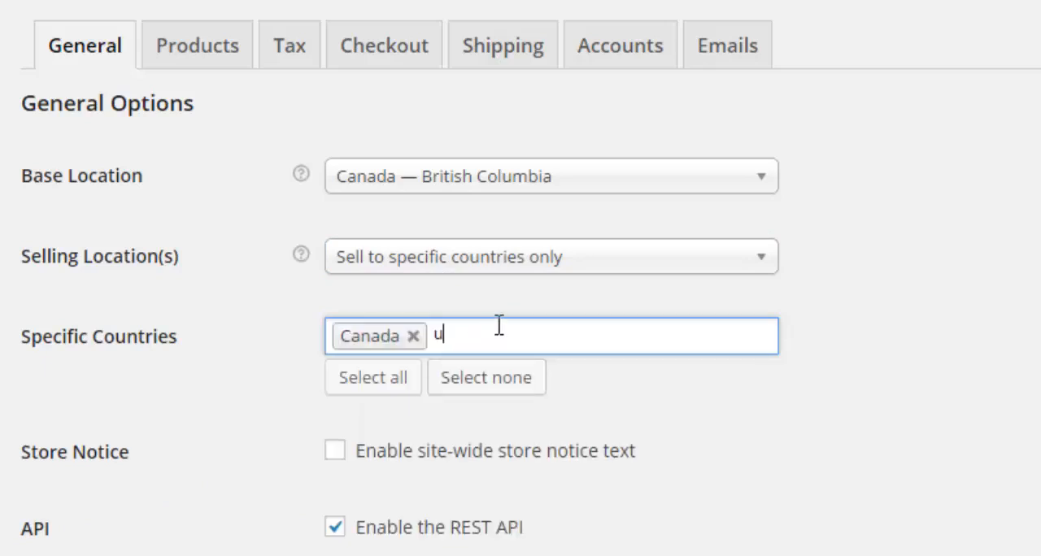
type("nit")
left_click(480, 432)
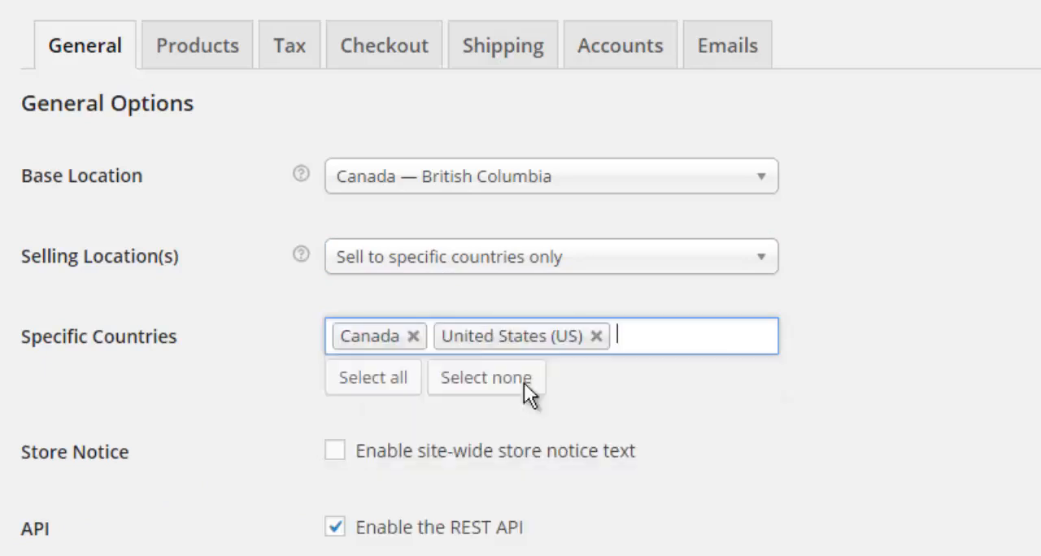
- Set the store currency to Canadian Dollars ($) in the currency options
left_click(1031, 248)
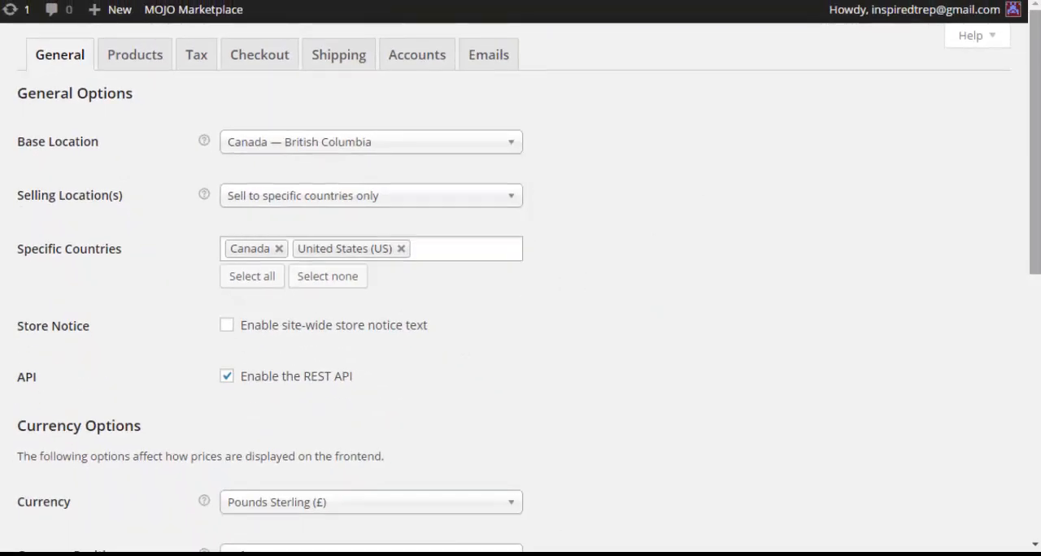
left_click_drag(1032, 204, 1031, 273)
left_click(259, 350)
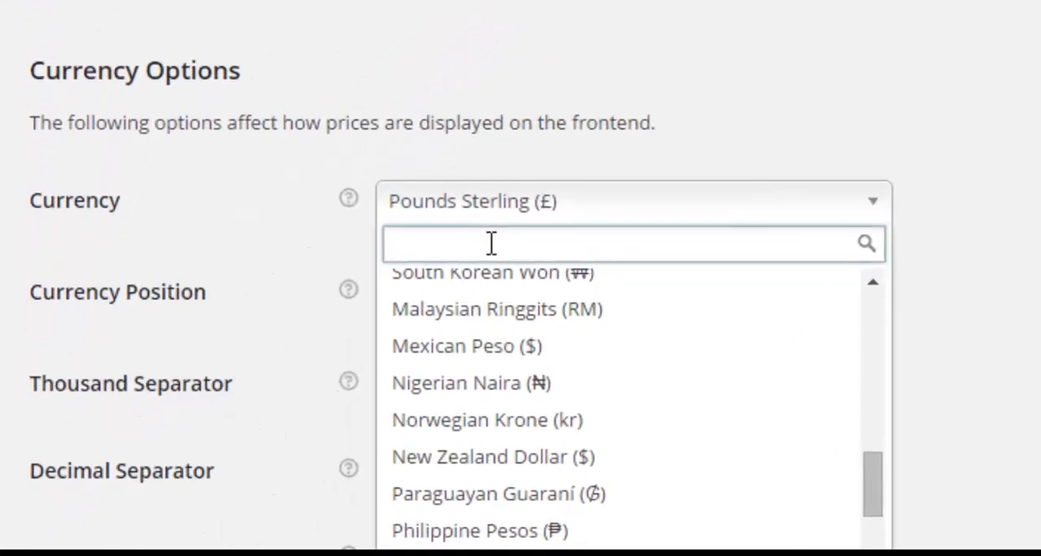
type("canada")
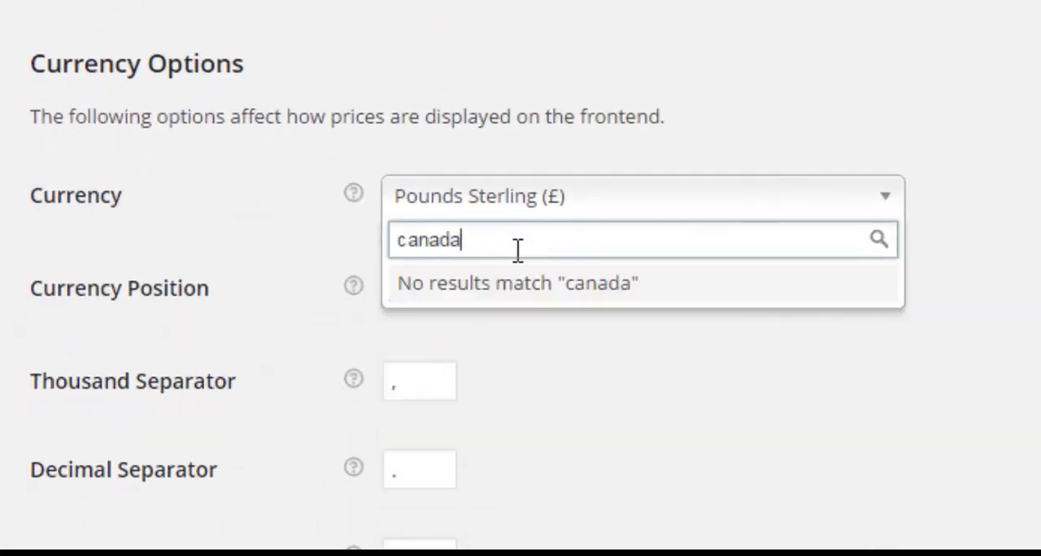
key("BackSpace")
left_click(534, 287)
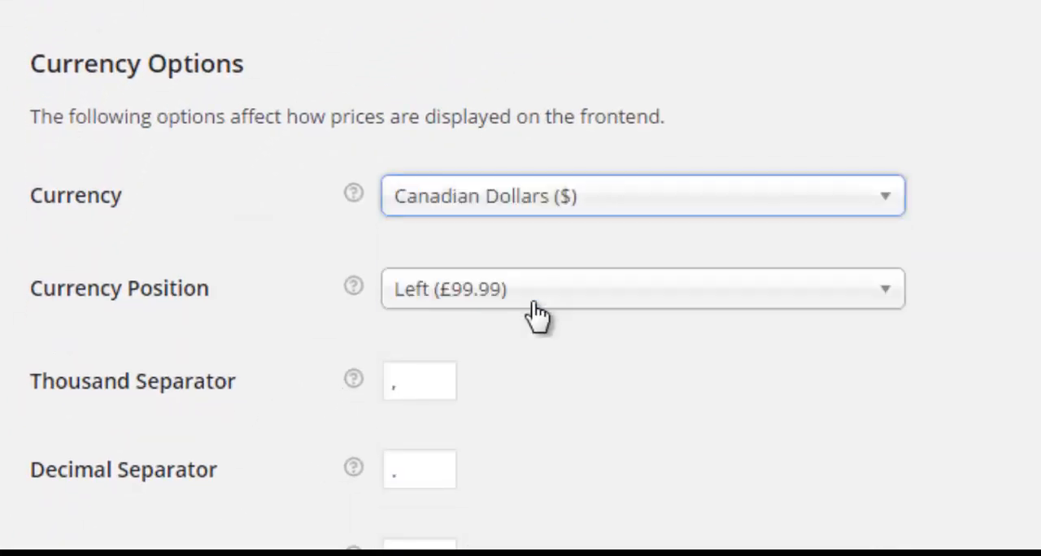
- Set the currency position to Left (£99.99) and save the general store settings
left_click(637, 303)
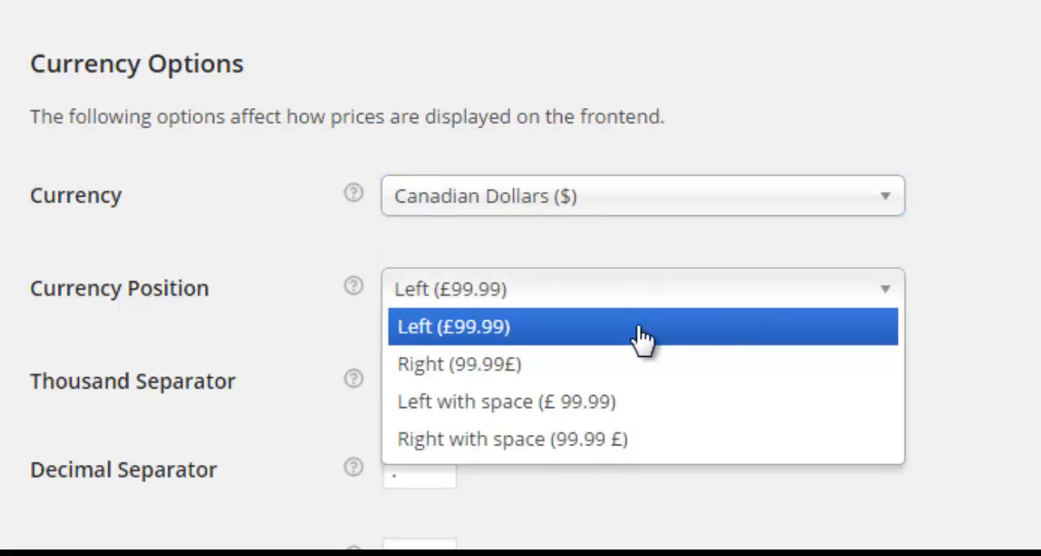
left_click(637, 301)
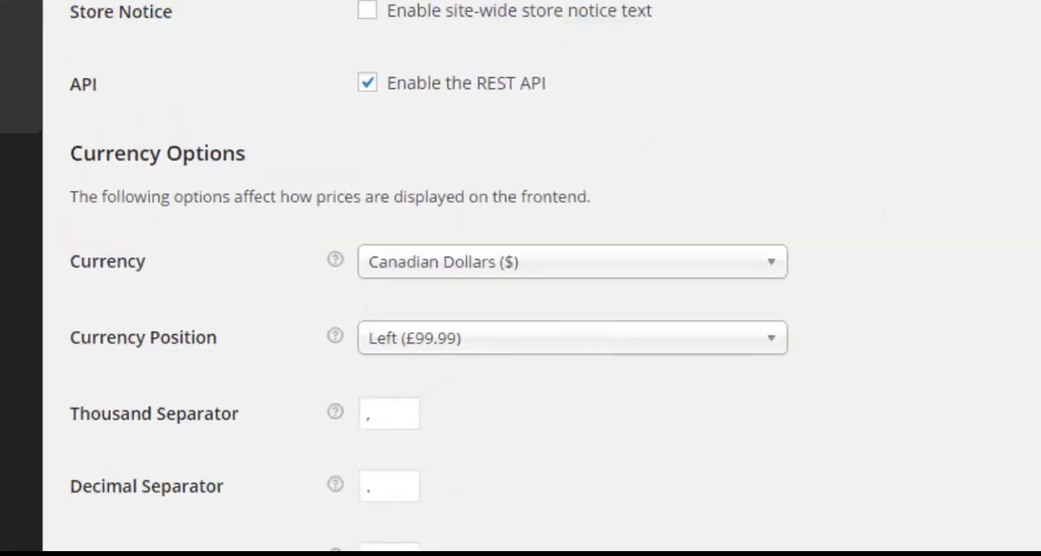
scroll(101, 495, "down", 3)
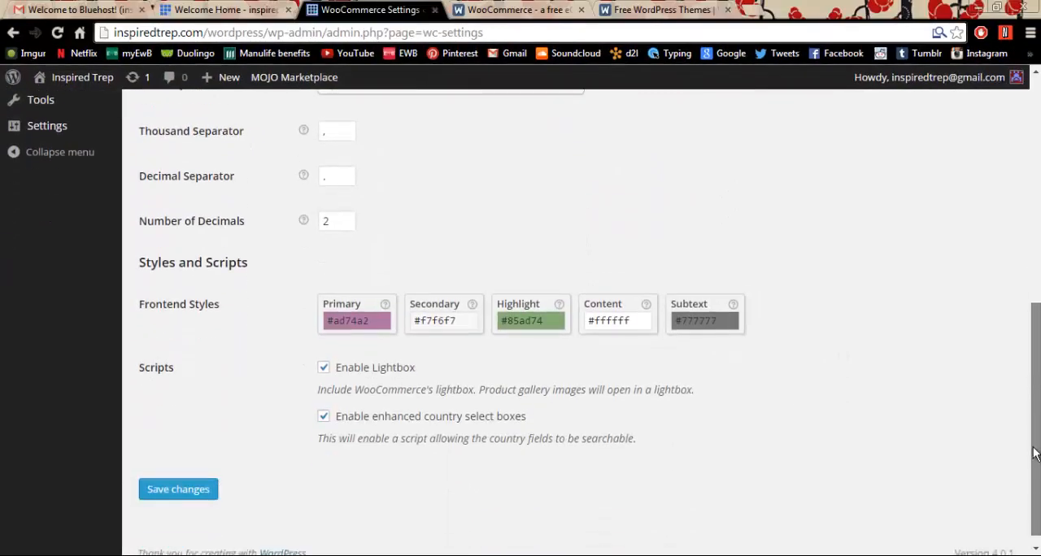
left_click(178, 492)
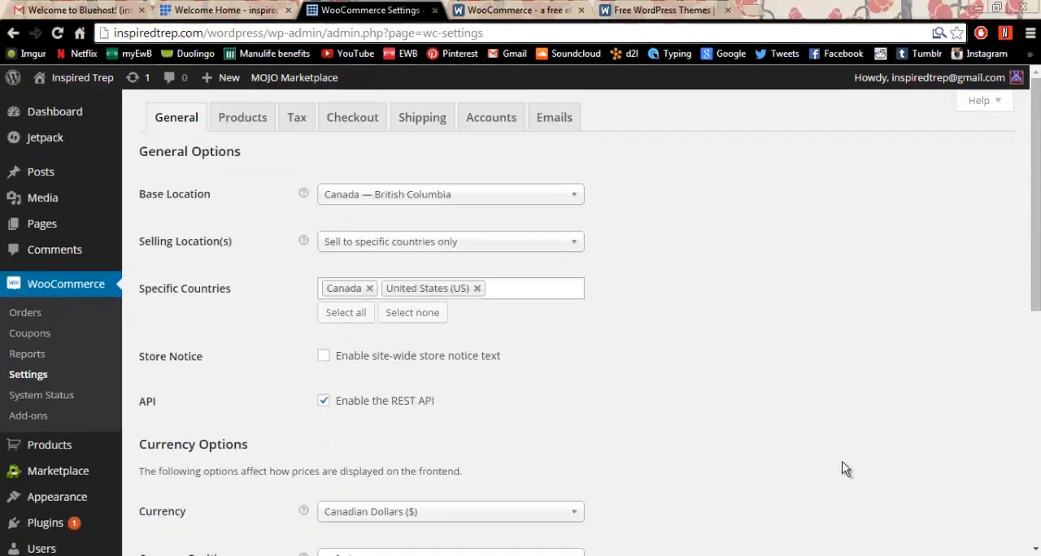
- Review the product listing settings, including the pages available as the Product Archive / Shop Page
left_click(254, 123)
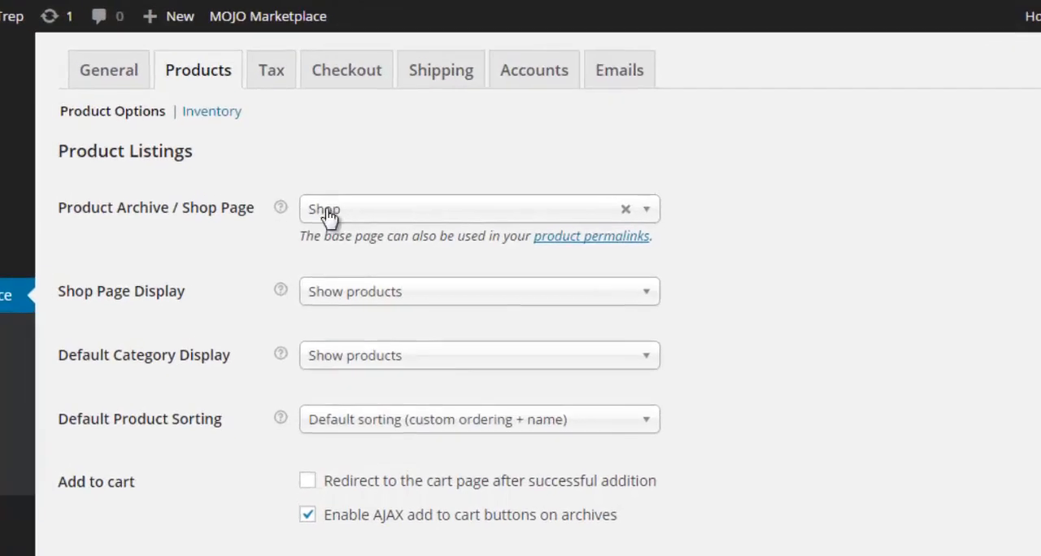
left_click(393, 215)
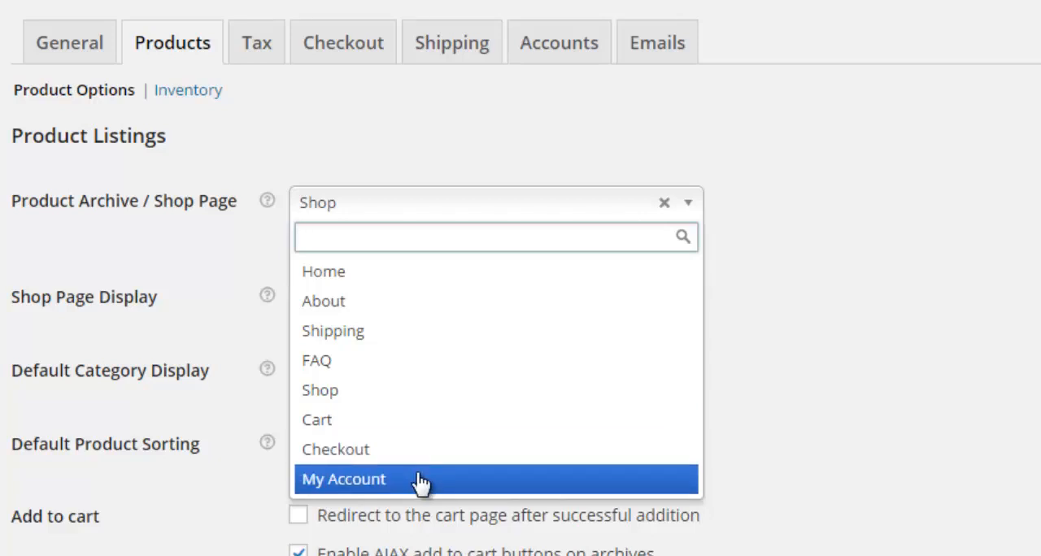
left_click(712, 520)
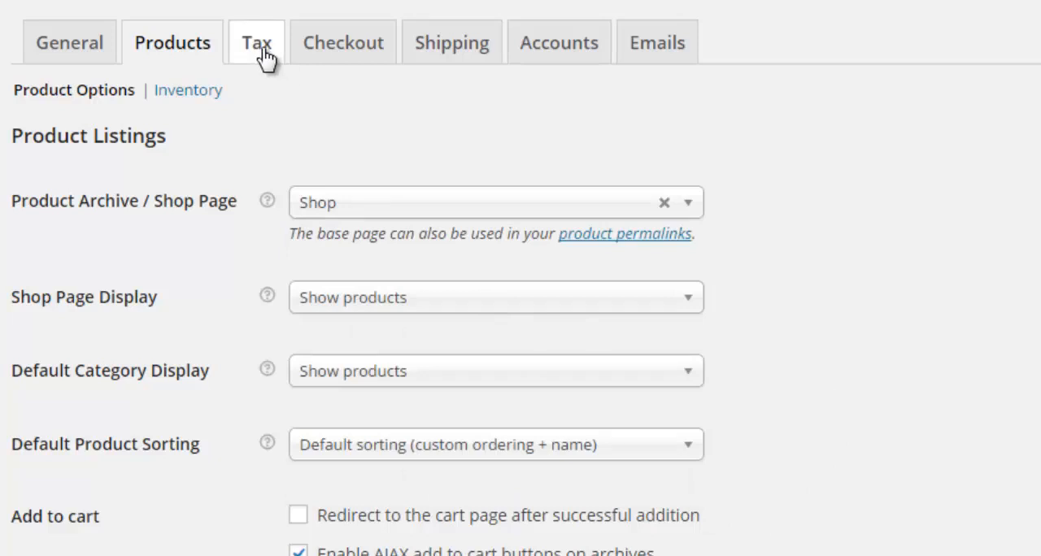
- Review the checkout process, checkout pages and endpoint options, and save the checkout settings
left_click(360, 43)
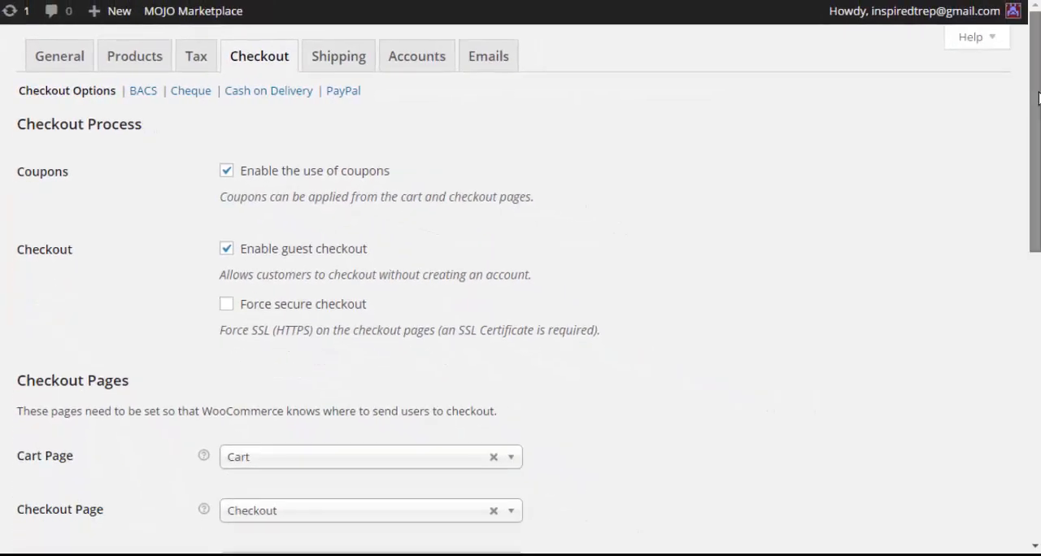
left_click_drag(1039, 97, 1038, 176)
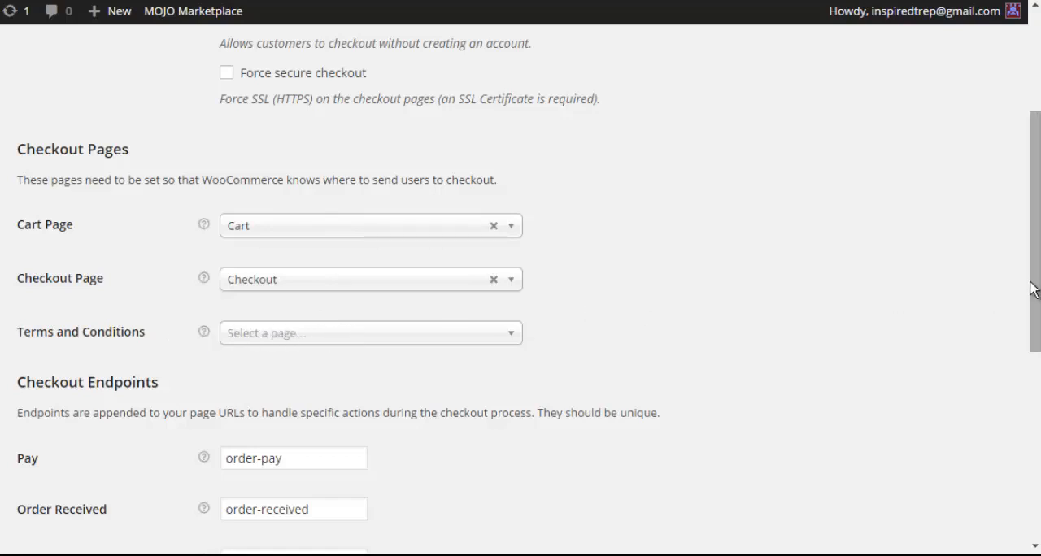
left_click_drag(1033, 290, 1023, 470)
left_click(64, 492)
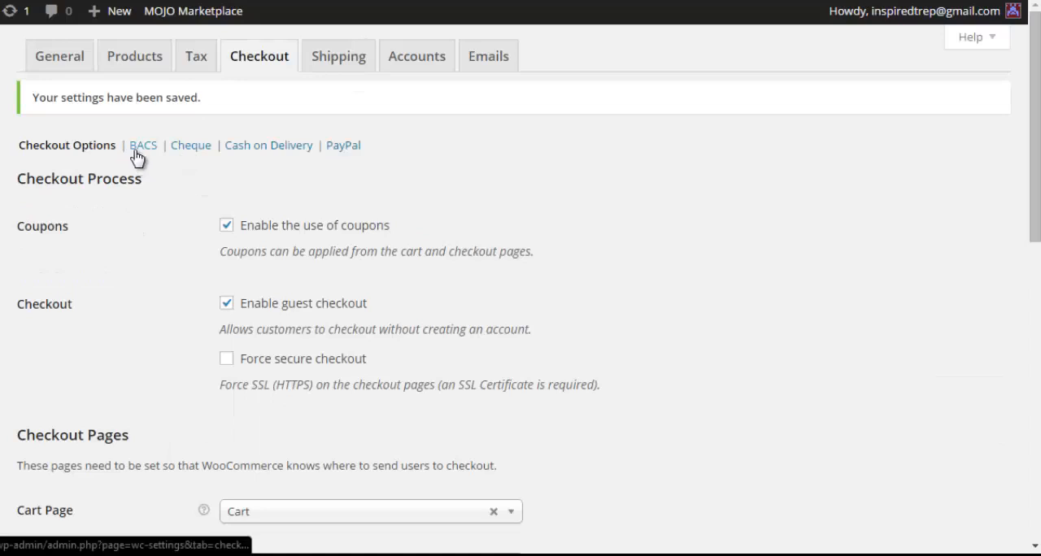
- Disable the BACS bank transfer payment method and save the change
left_click(136, 157)
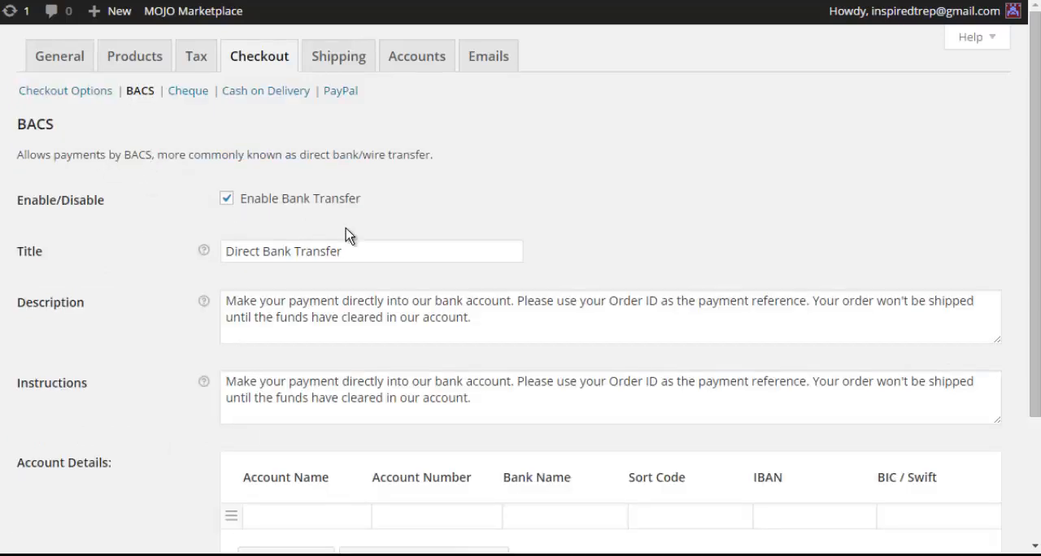
left_click(226, 198)
scroll(1039, 163, "down", 3)
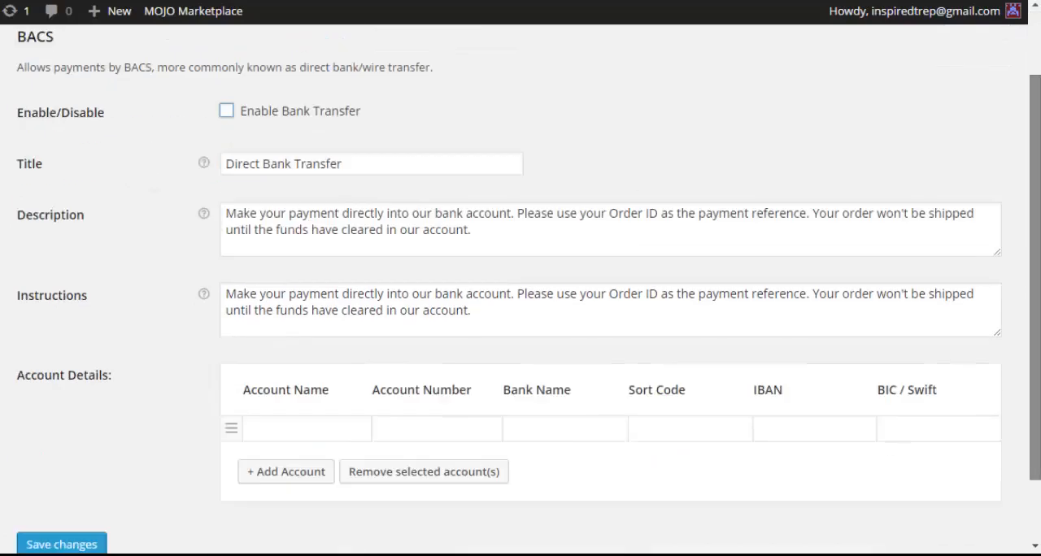
left_click(61, 474)
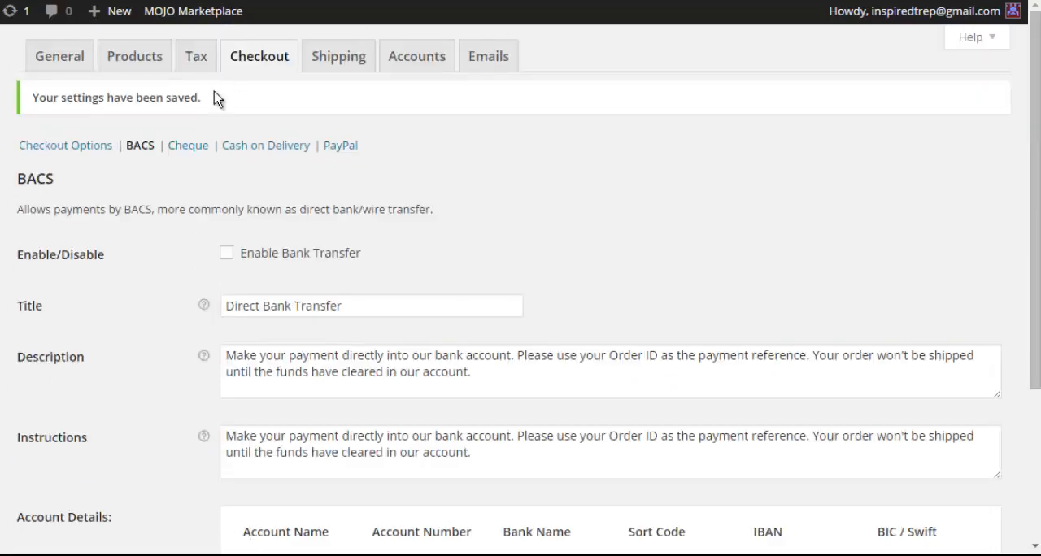
- Disable cheque payments in the checkout settings and save the change
left_click(189, 147)
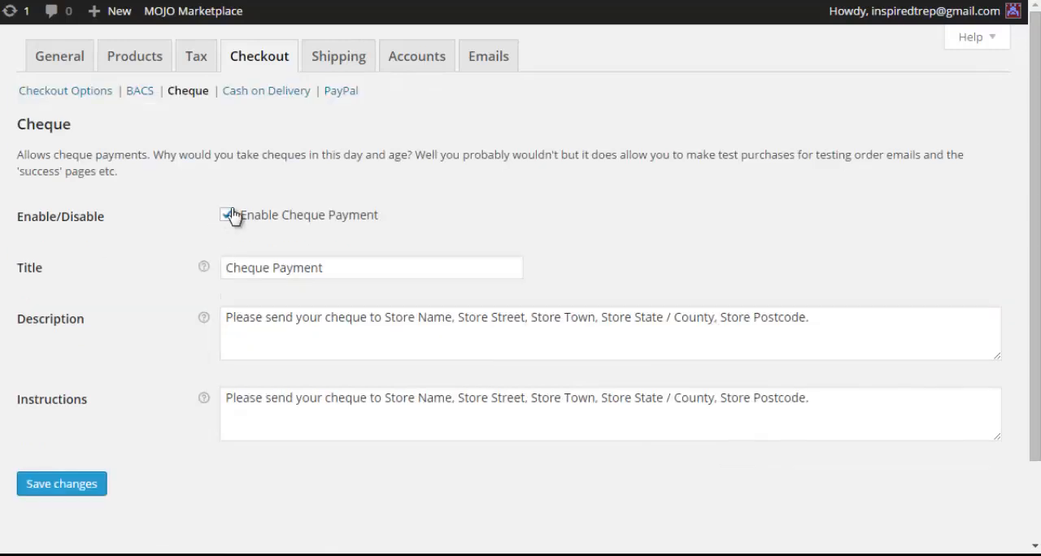
left_click(227, 215)
left_click(47, 493)
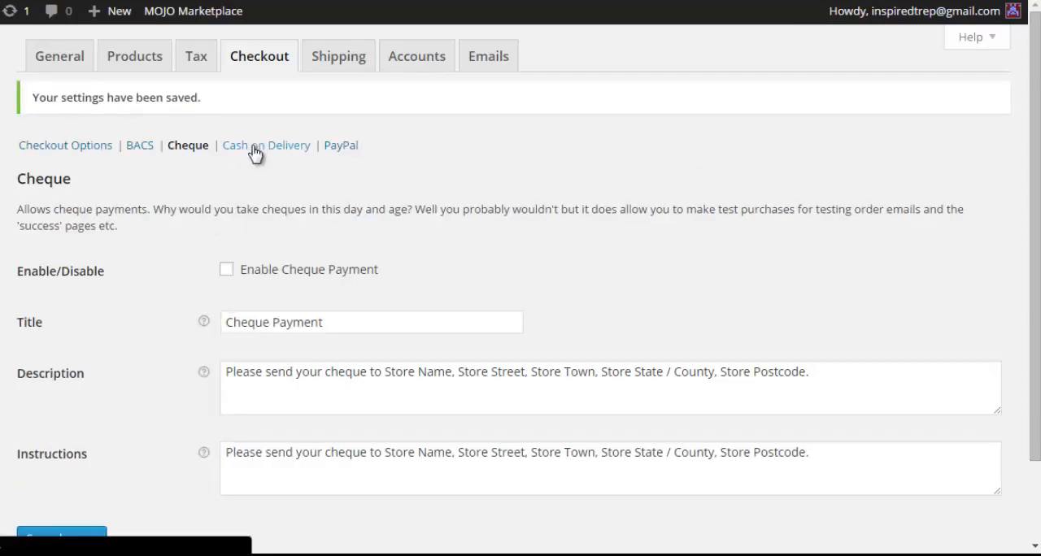
- Check the Cash on Delivery settings, then enter the store owner's PayPal email in the PayPal settings and save
left_click(256, 149)
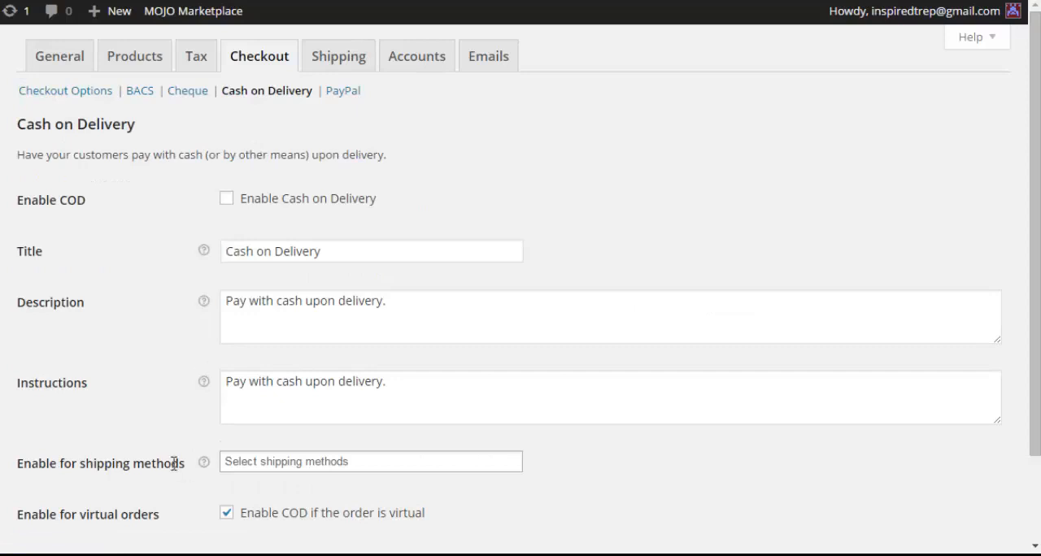
left_click(343, 92)
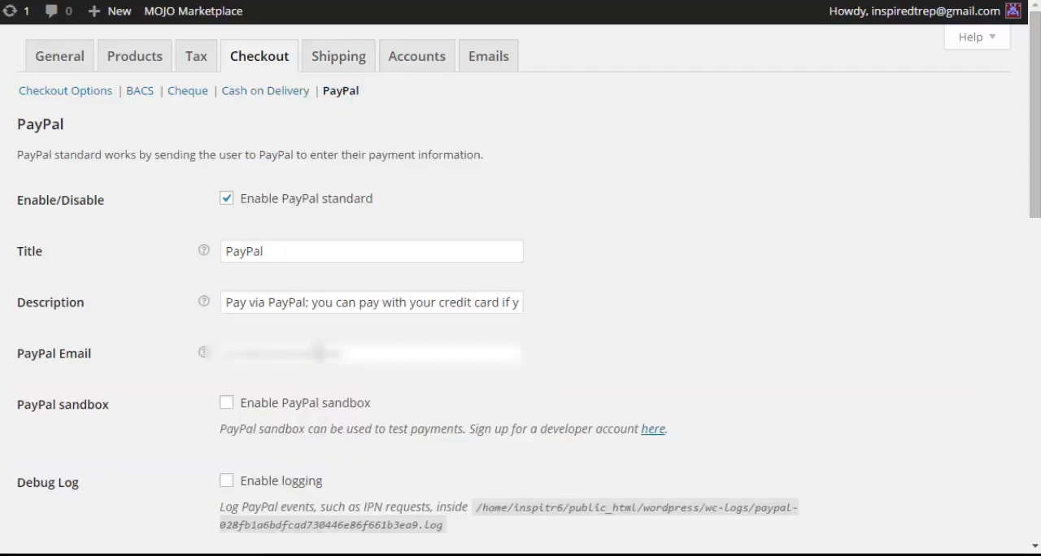
left_click(320, 353)
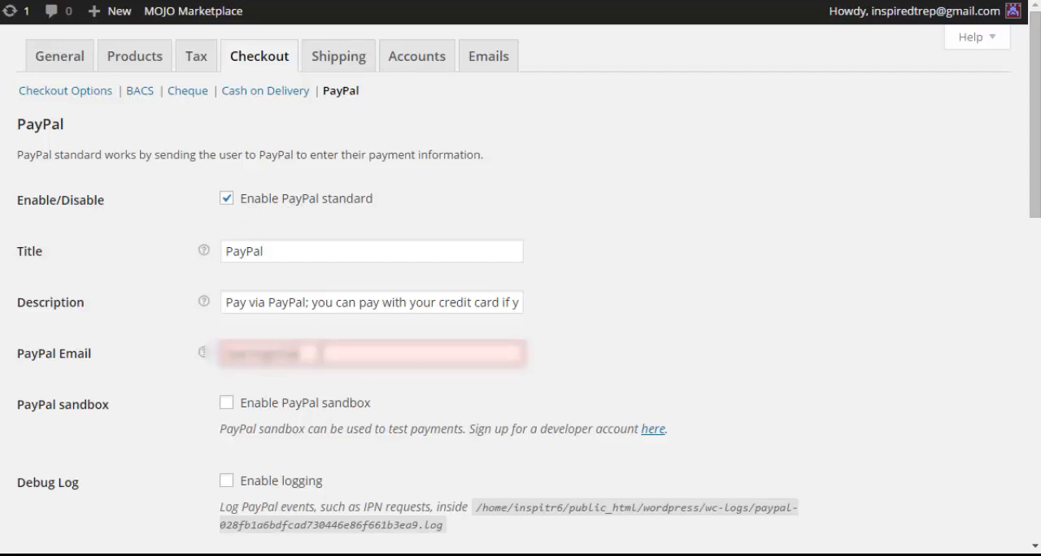
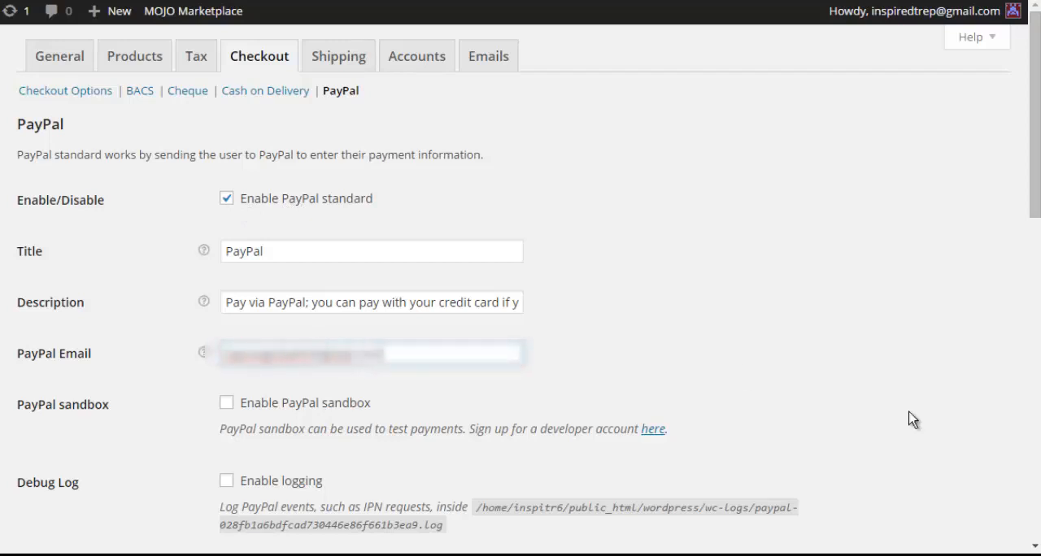
left_click(957, 417)
left_click_drag(1038, 173, 1016, 496)
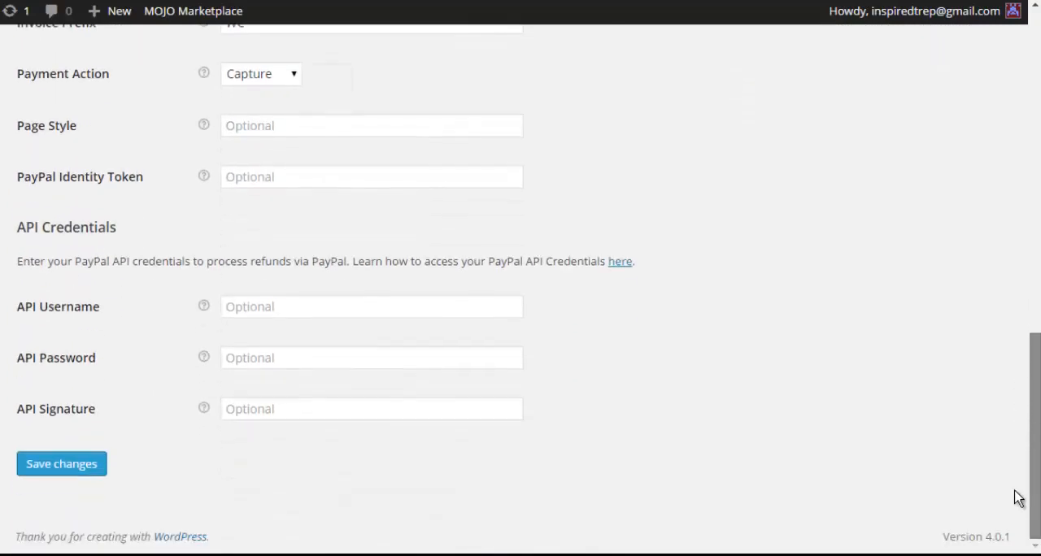
left_click(76, 467)
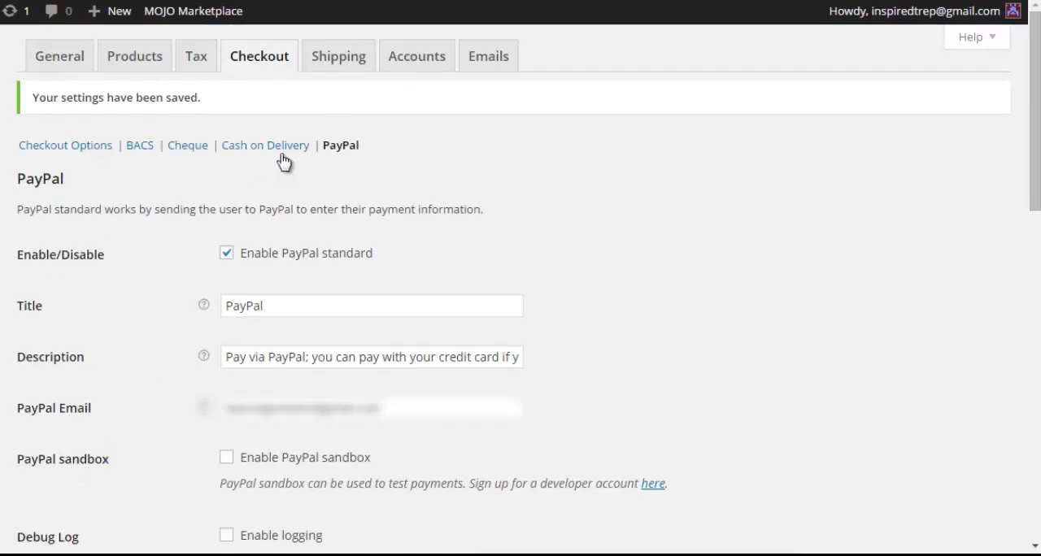
- Review the shipping options and shipping methods, the account page settings and the email sender options
left_click(342, 65)
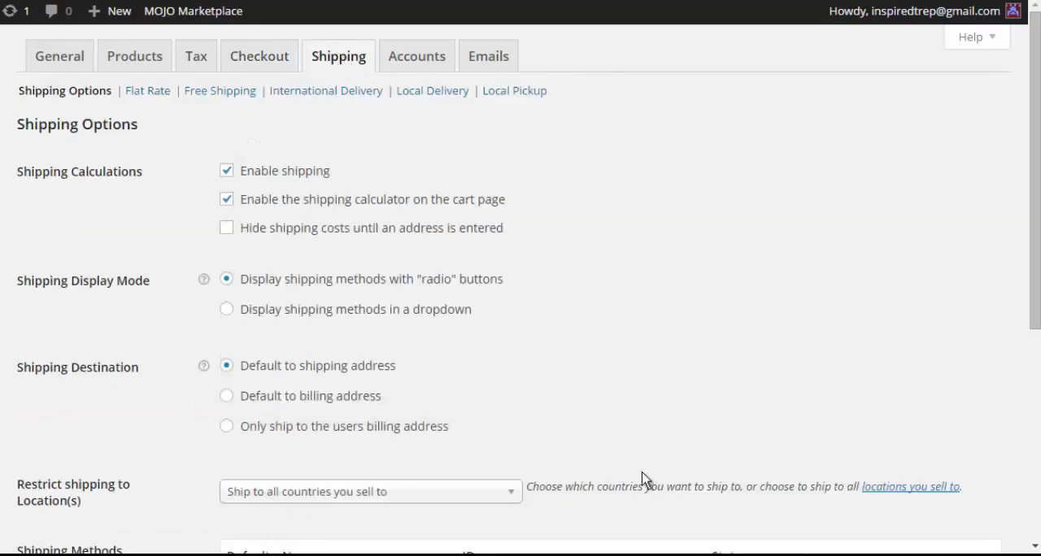
left_click_drag(1034, 246, 1025, 412)
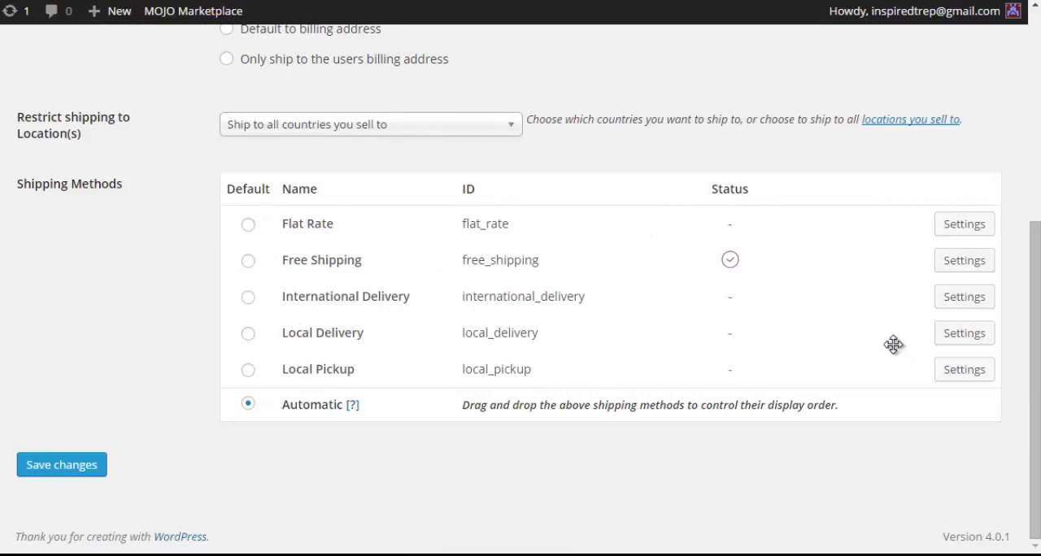
left_click_drag(1034, 367, 1034, 157)
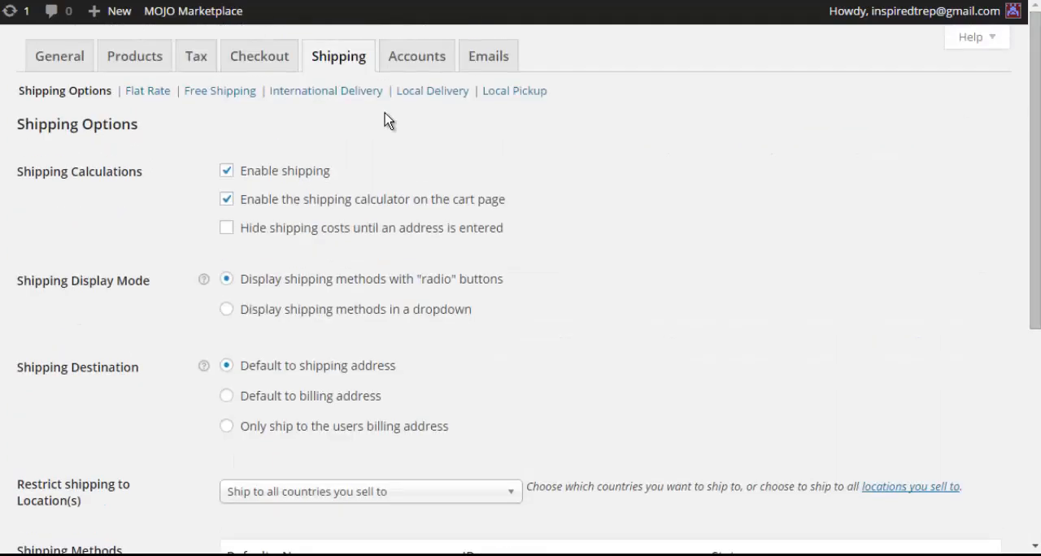
left_click(429, 60)
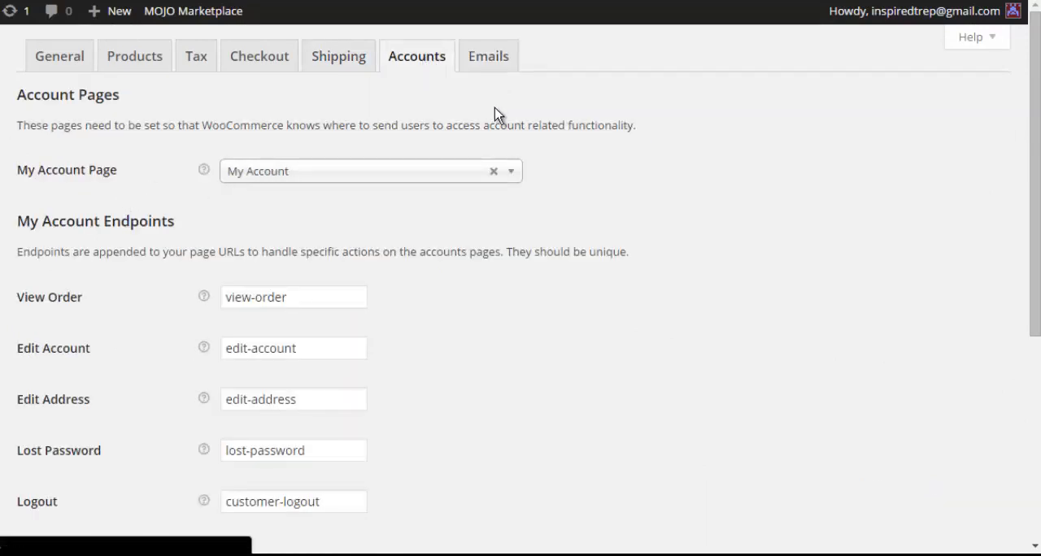
left_click(493, 65)
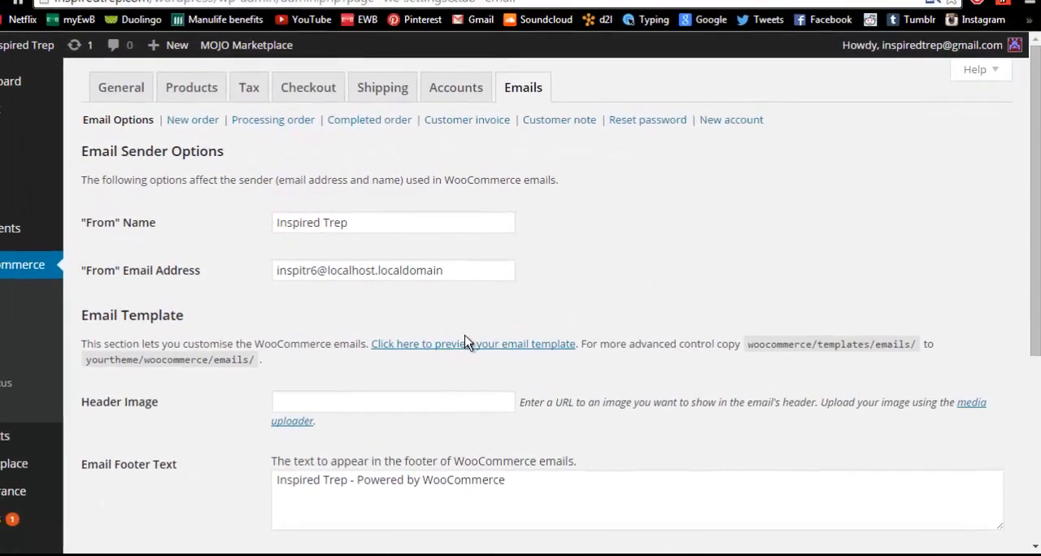
- View the store's WooCommerce orders list and coupons list
left_click(0, 294)
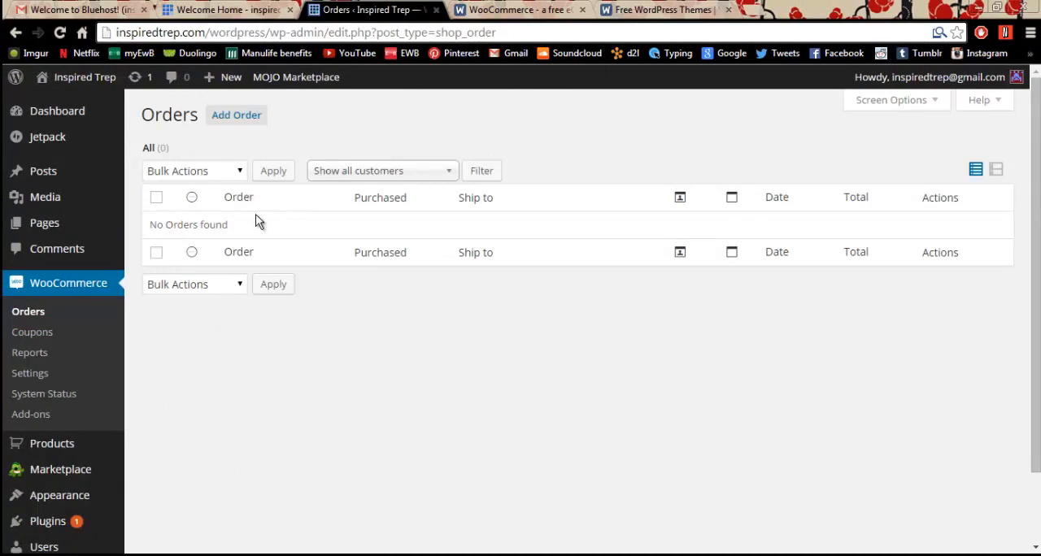
left_click_drag(184, 223, 150, 225)
left_click(244, 379)
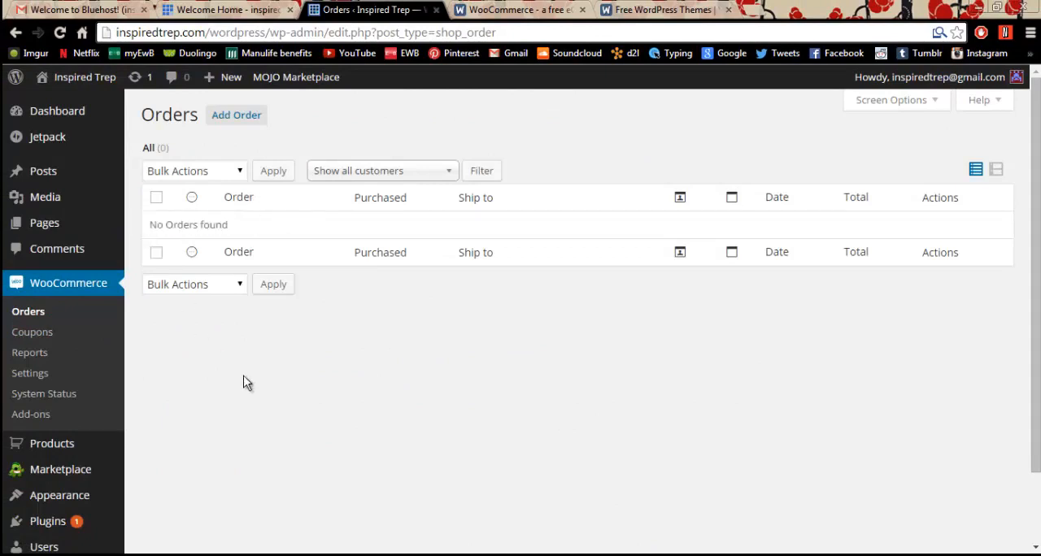
left_click(46, 333)
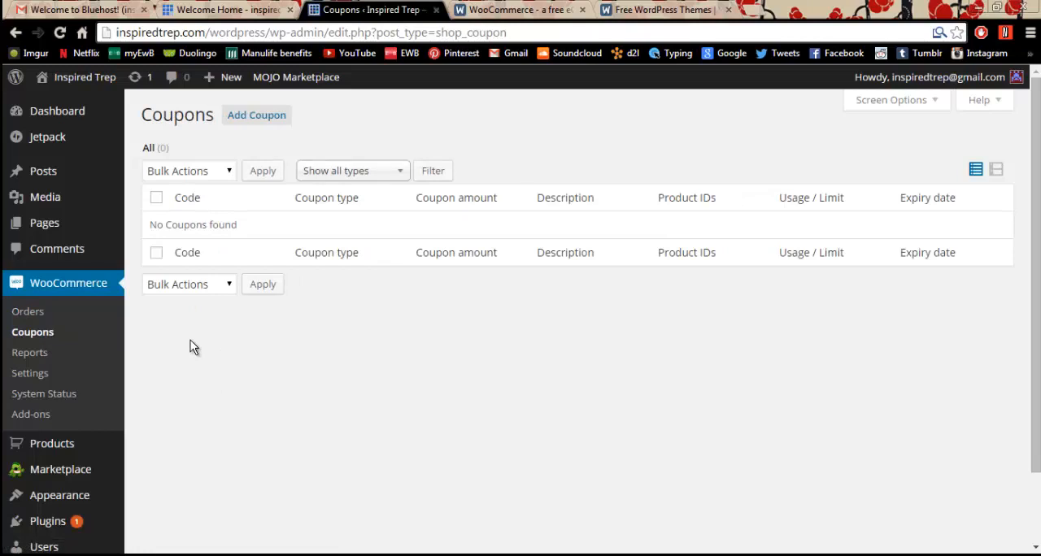
- View the WooCommerce reports for orders, customers and stock
left_click(33, 353)
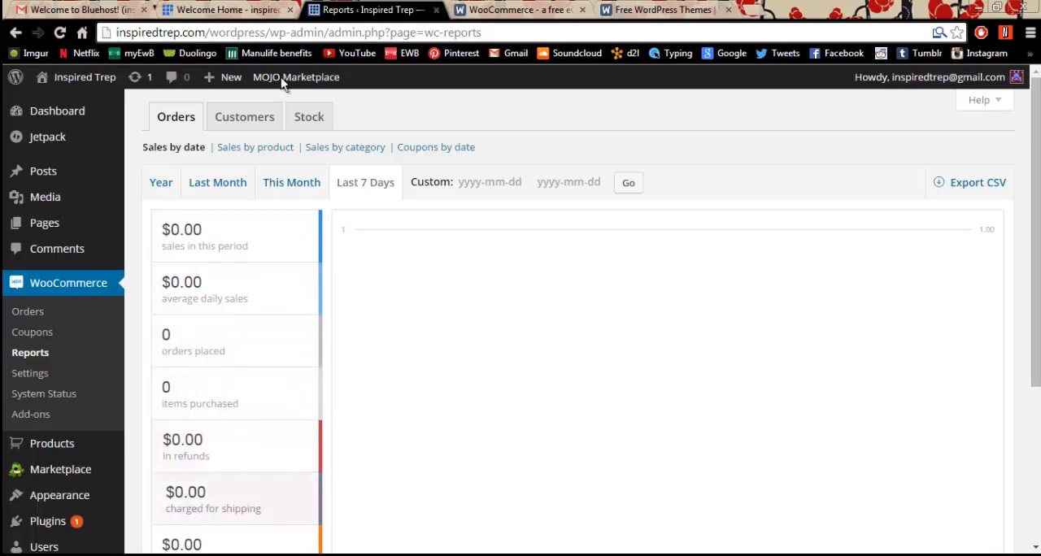
left_click(237, 122)
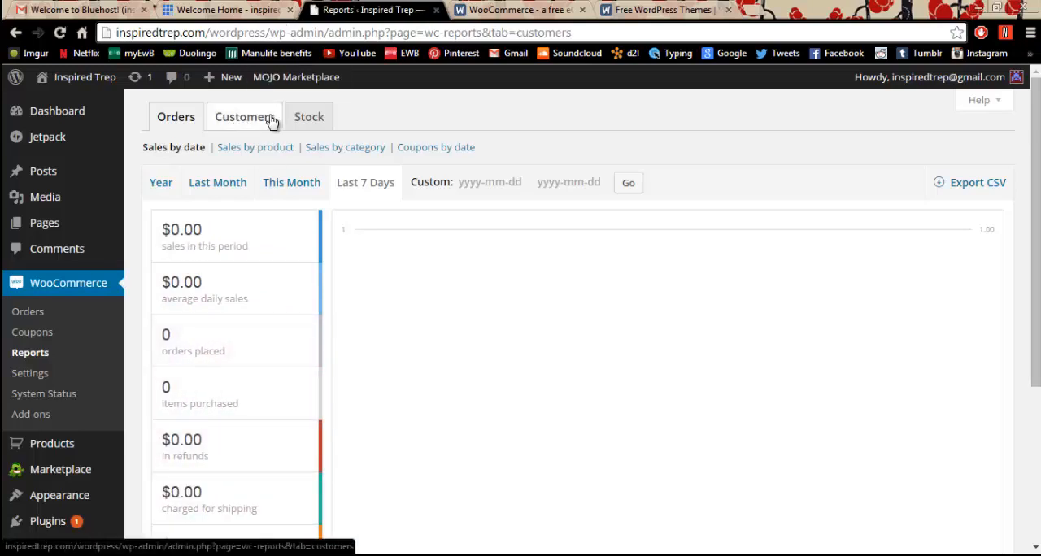
left_click(317, 119)
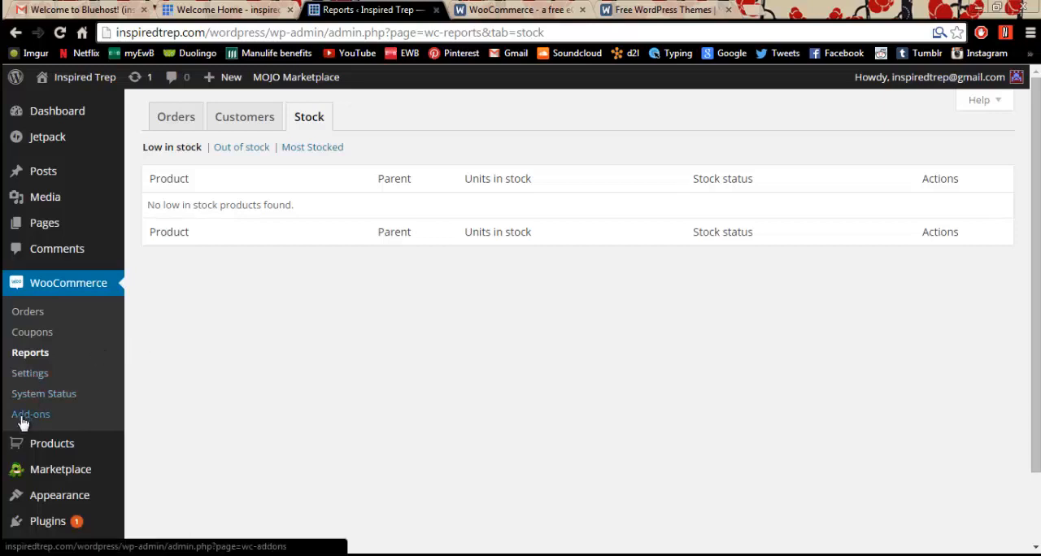
- Open the store's Products list
left_click(38, 446)
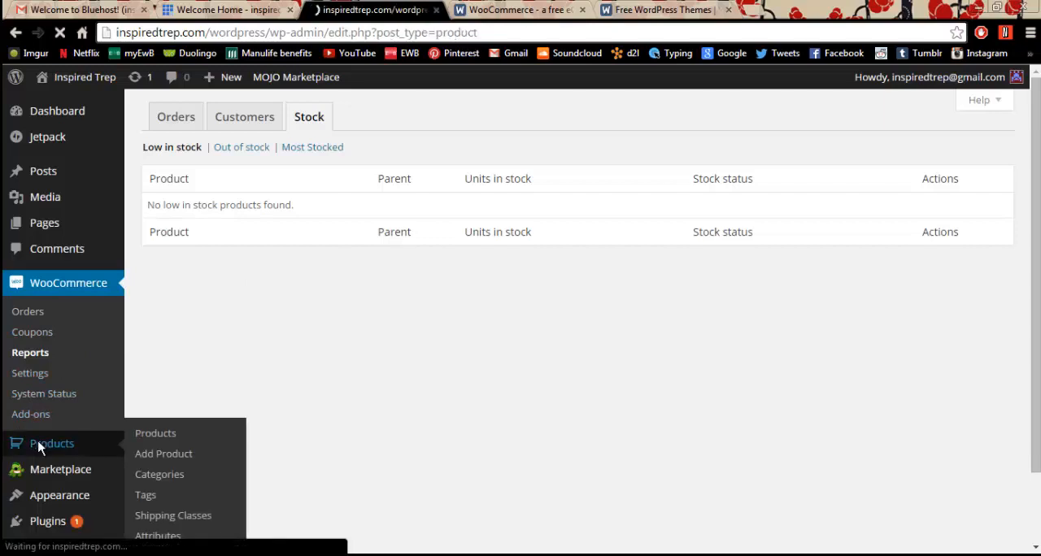